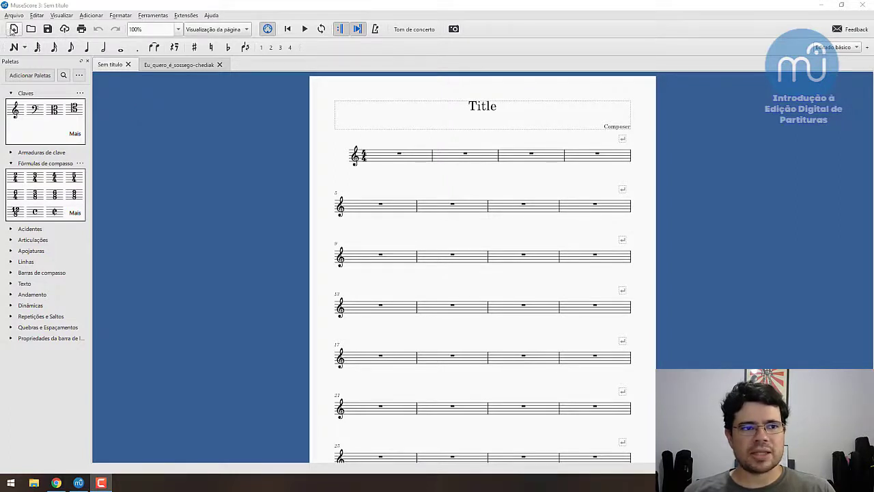
# - Start a new score with the title Exemplo and proceed to the template choice
pyautogui.click(14, 29)
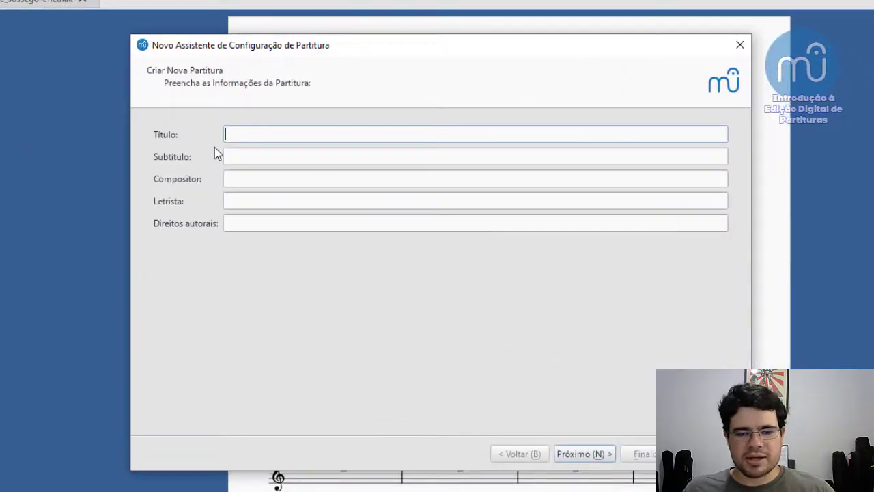
pyautogui.write('Exemplo')
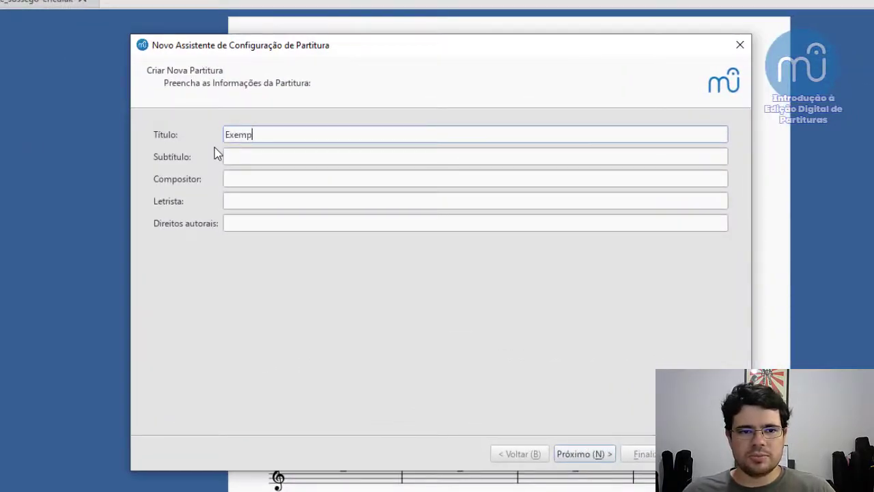
pyautogui.press('Return')
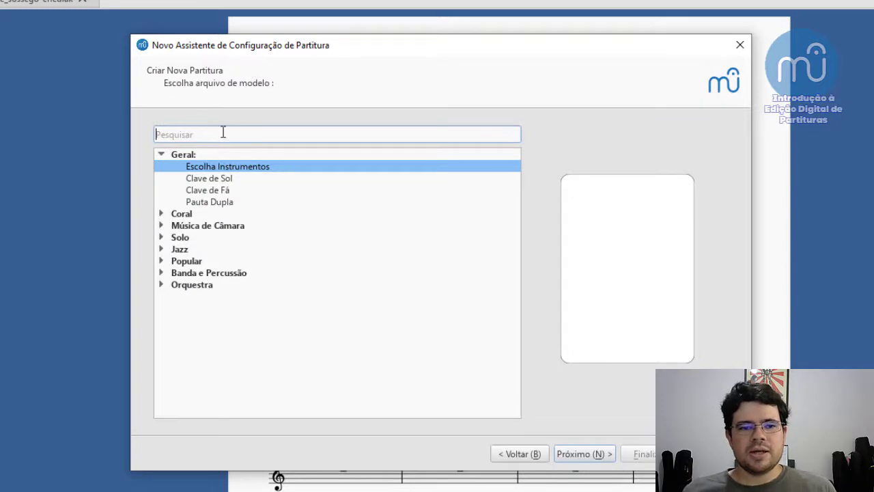
# - Preview the Clave de Sol and Pauta Dupla templates, and continue with the Escolha Instrumentos template
pyautogui.click(206, 181)
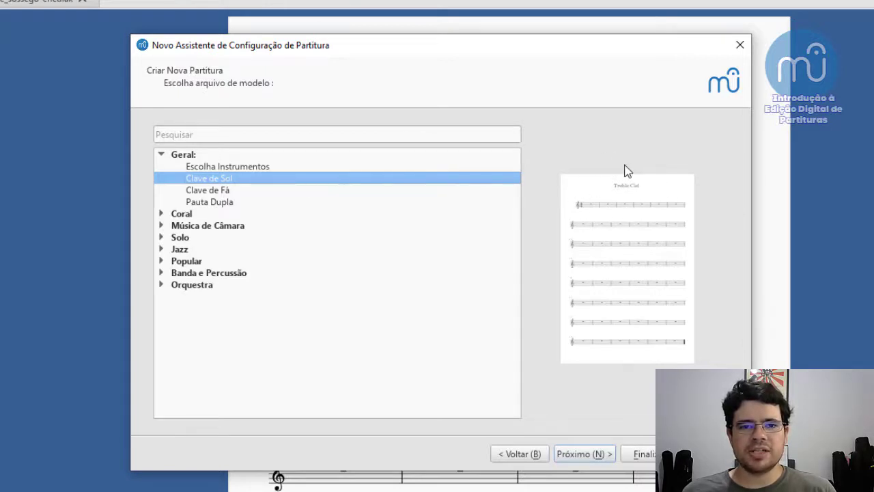
pyautogui.click(222, 207)
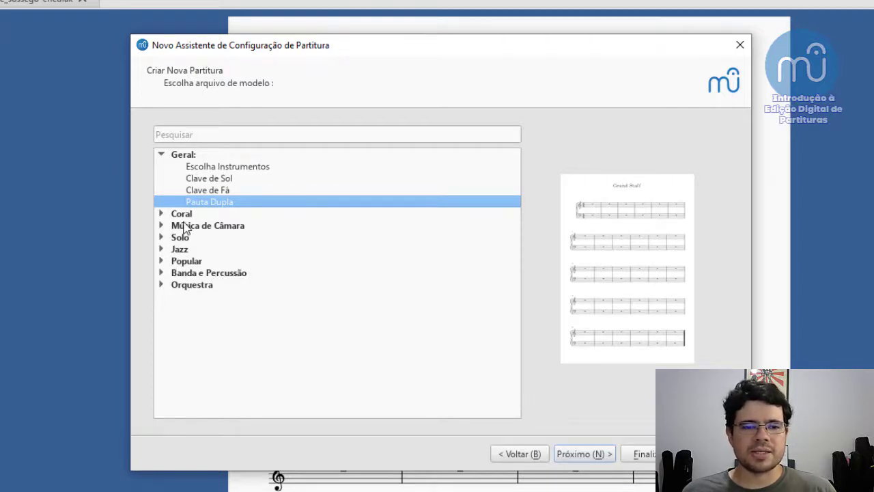
pyautogui.click(162, 214)
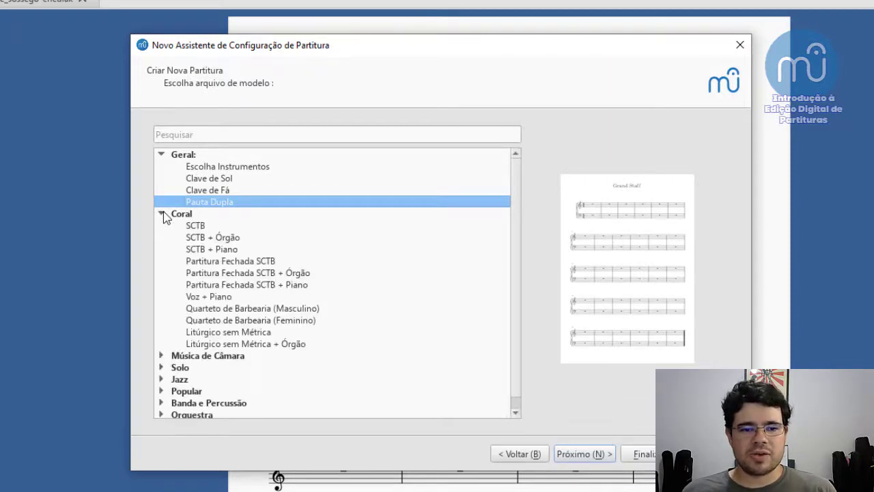
pyautogui.click(163, 213)
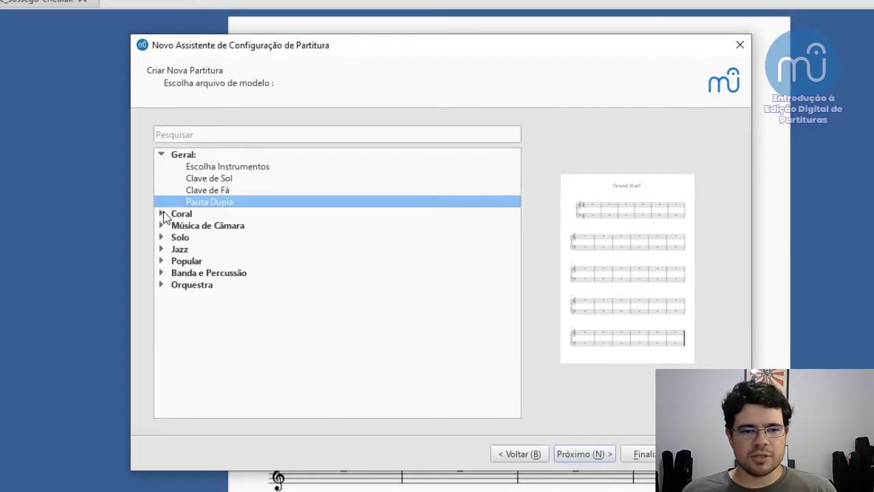
pyautogui.click(222, 168)
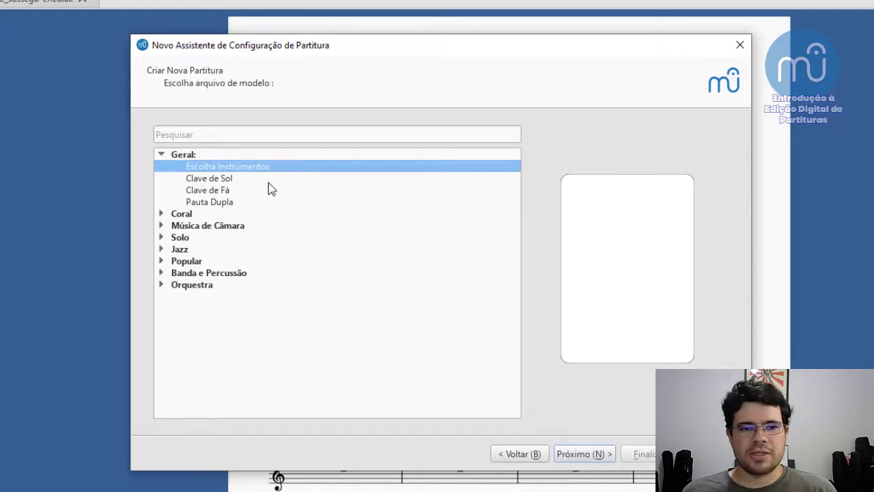
pyautogui.click(587, 454)
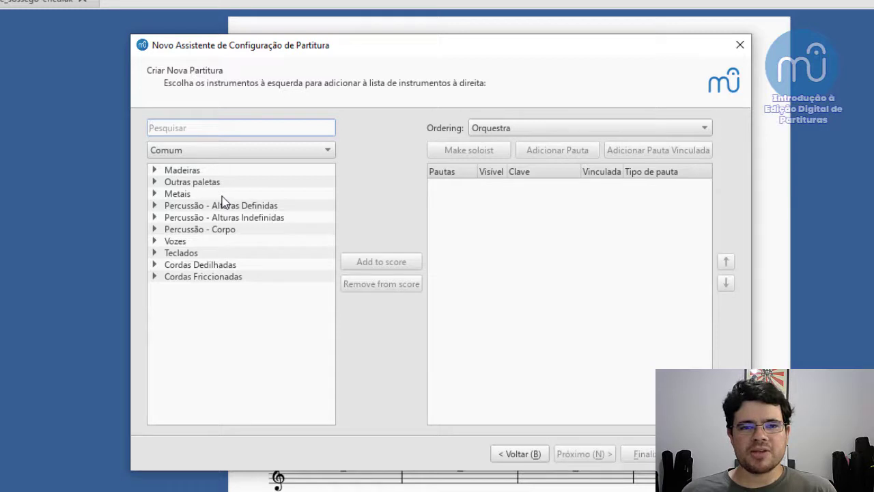
# - Add Clarinete em B♭ from the Madeiras family to the new score
pyautogui.click(155, 253)
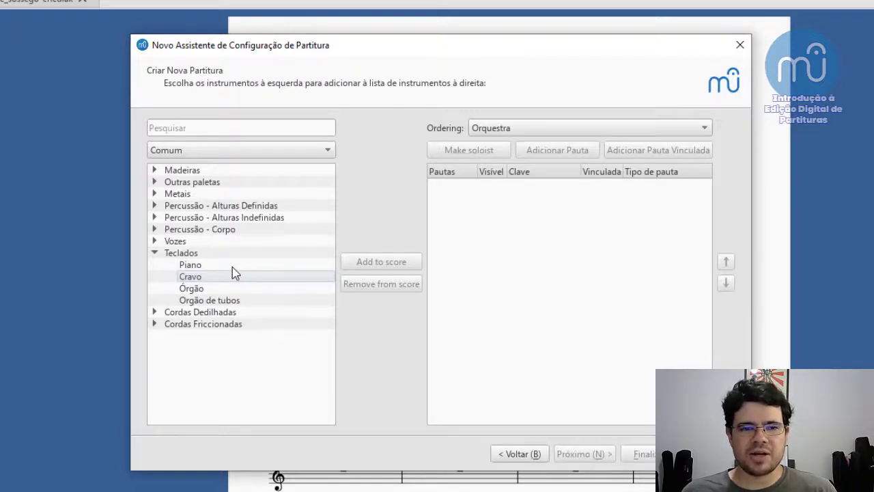
pyautogui.click(154, 252)
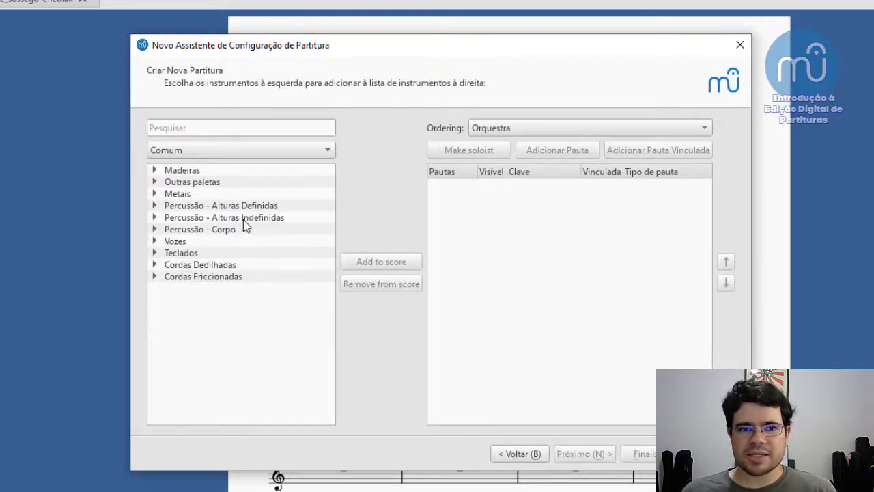
pyautogui.click(153, 172)
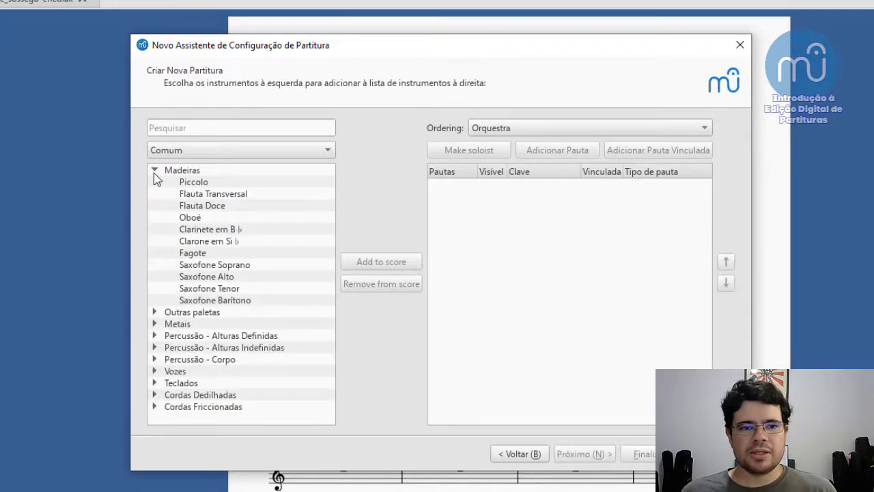
pyautogui.click(204, 231)
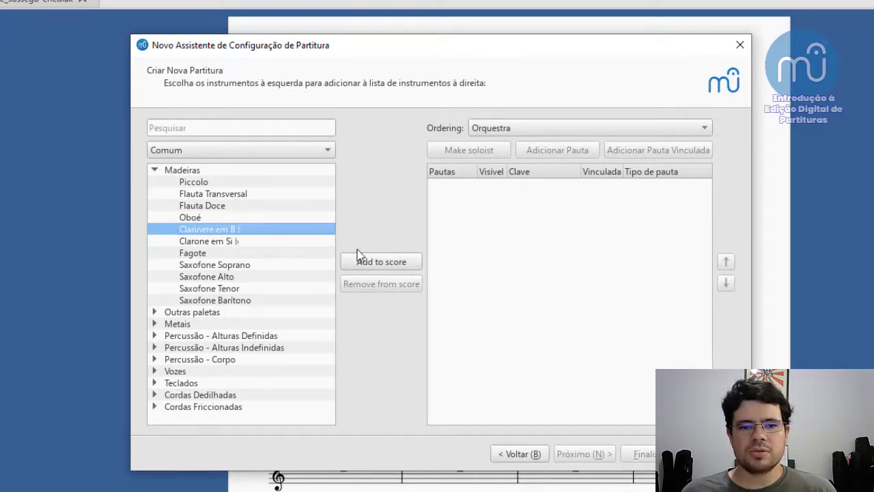
pyautogui.click(403, 267)
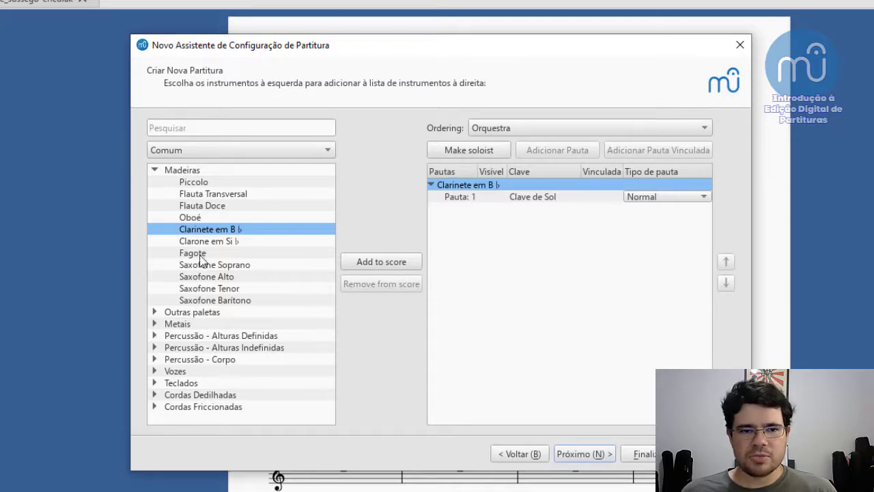
# - Add Voz from the Vozes family to the instrument list and remove it again
pyautogui.click(155, 371)
pyautogui.scroll(-1, 195, 309)
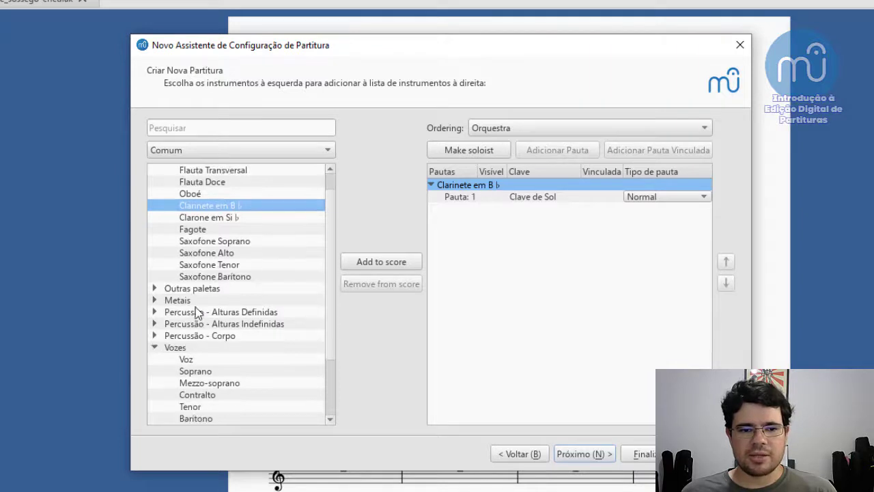
pyautogui.scroll(-1, 205, 360)
pyautogui.click(191, 336)
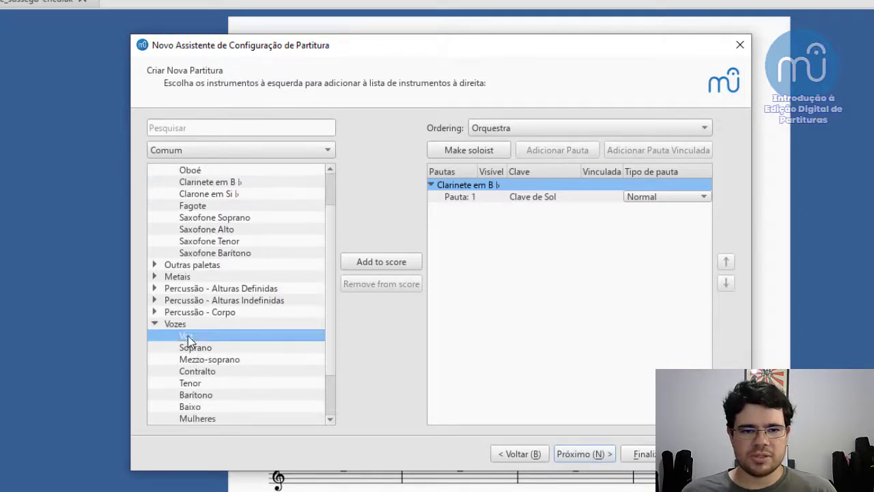
pyautogui.click(368, 263)
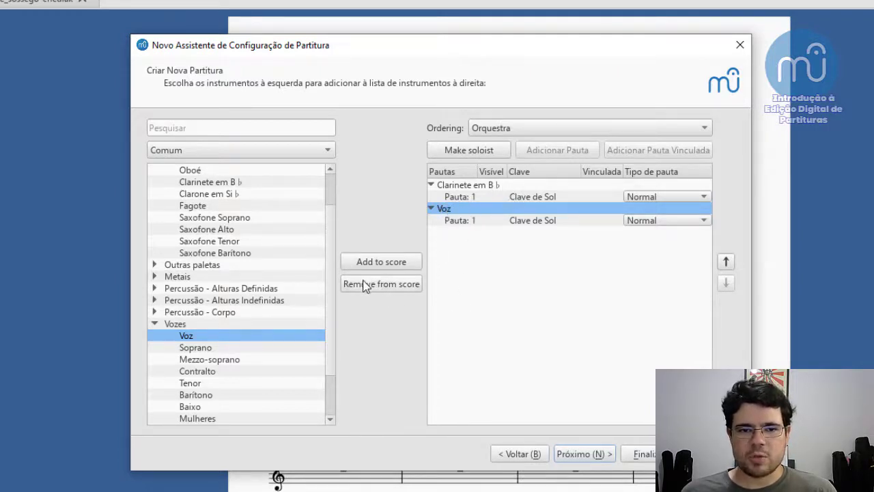
pyautogui.click(401, 290)
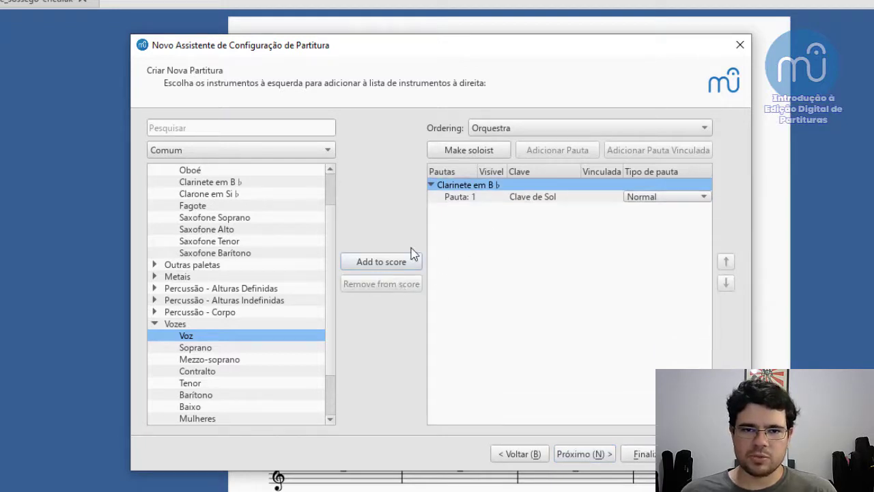
pyautogui.click(503, 194)
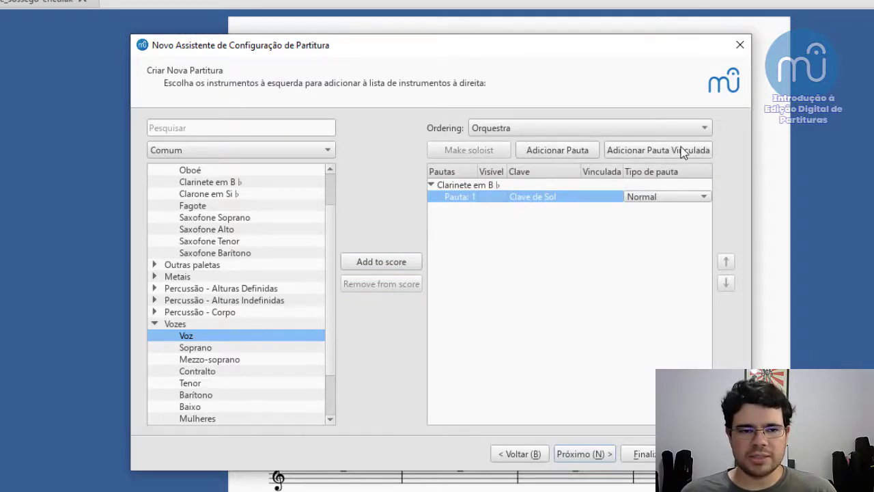
pyautogui.click(155, 324)
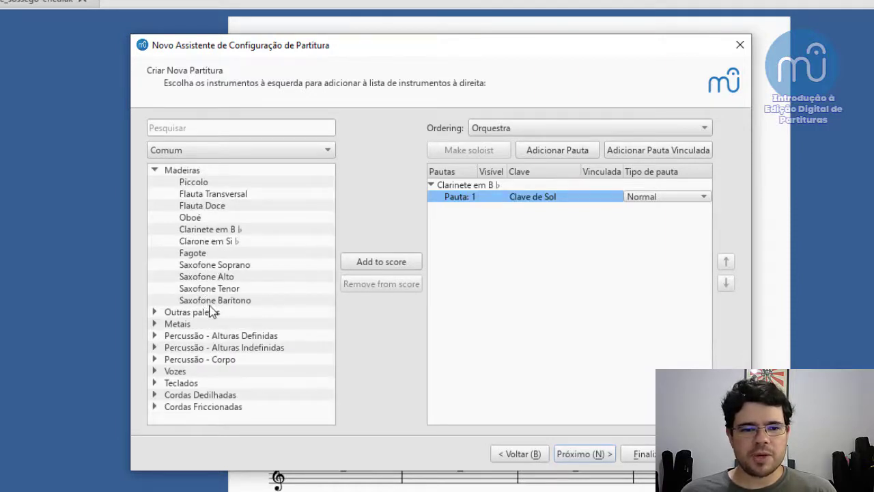
# - Add Piano from the Teclados family to the new score's instruments
pyautogui.click(160, 384)
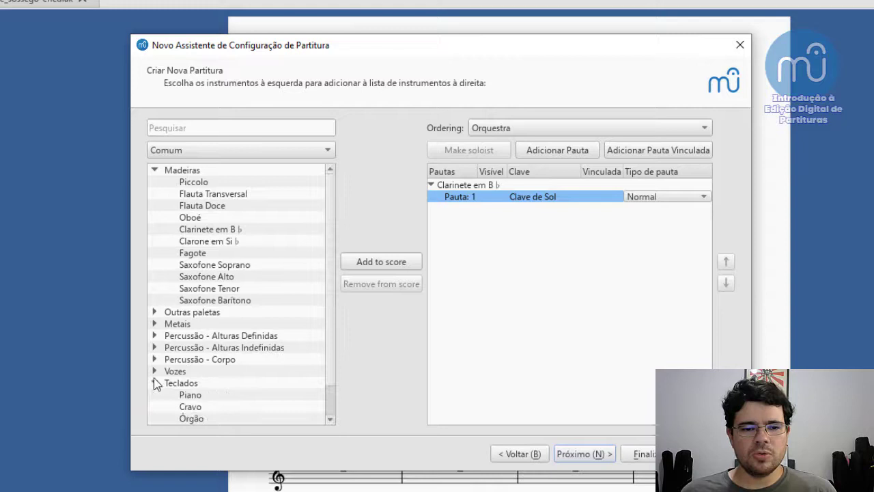
pyautogui.click(189, 396)
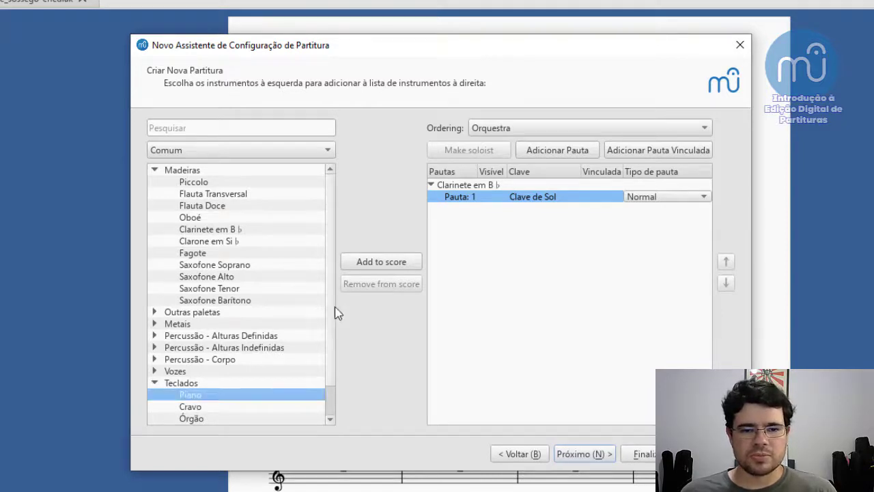
pyautogui.click(384, 266)
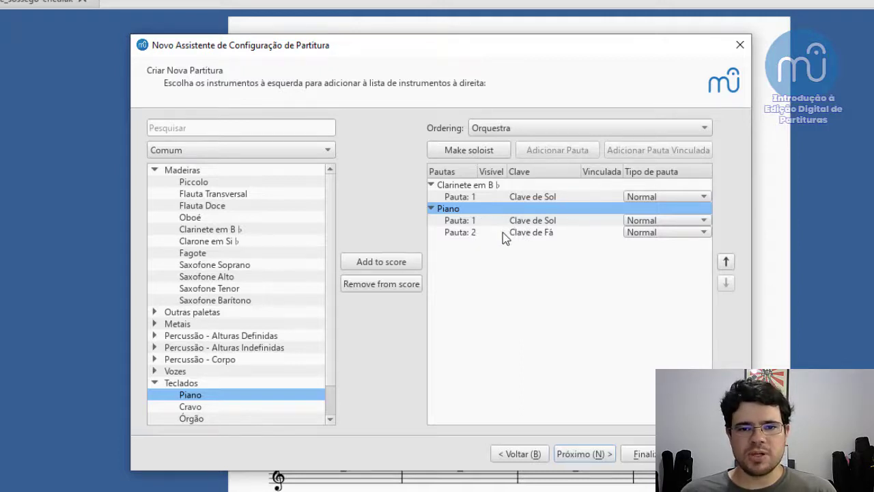
pyautogui.click(458, 231)
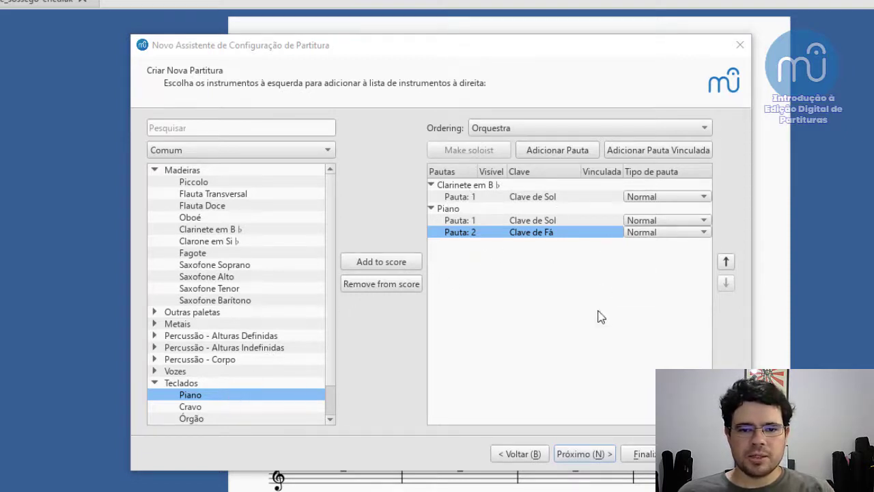
# - Accept the key signature without accidentals, 4/4 time and 32 measures, and create the score
pyautogui.click(597, 461)
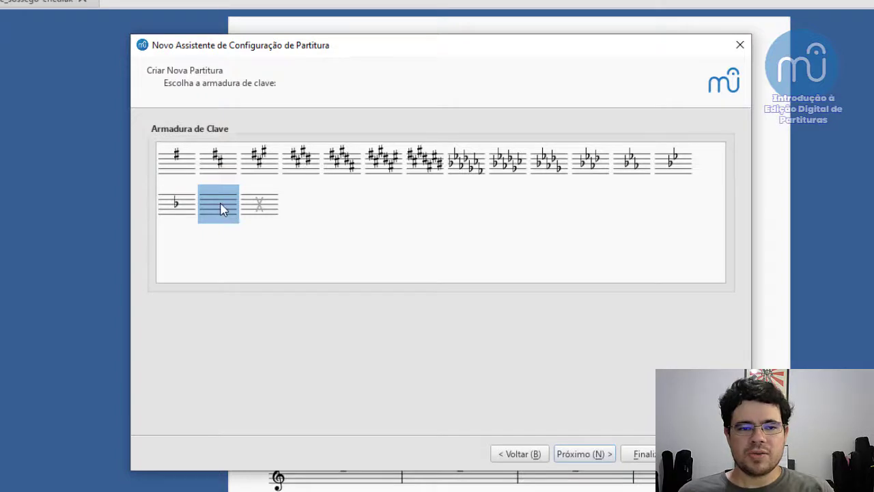
pyautogui.click(596, 455)
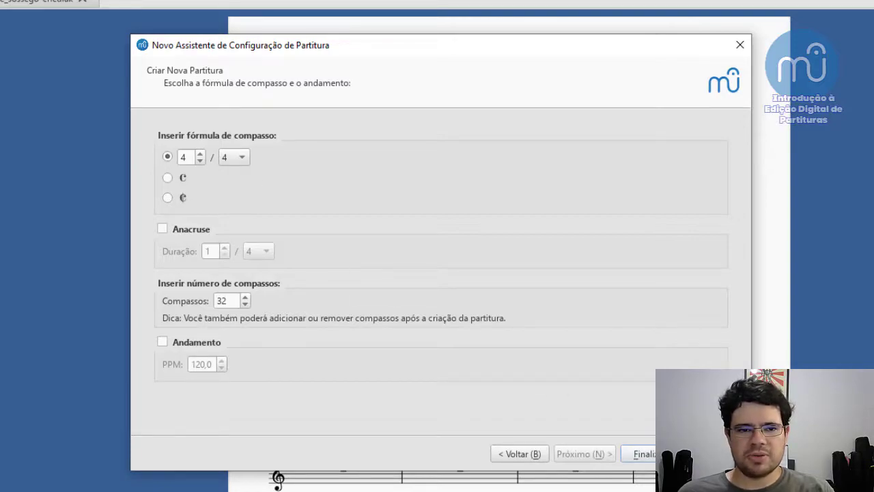
pyautogui.click(642, 452)
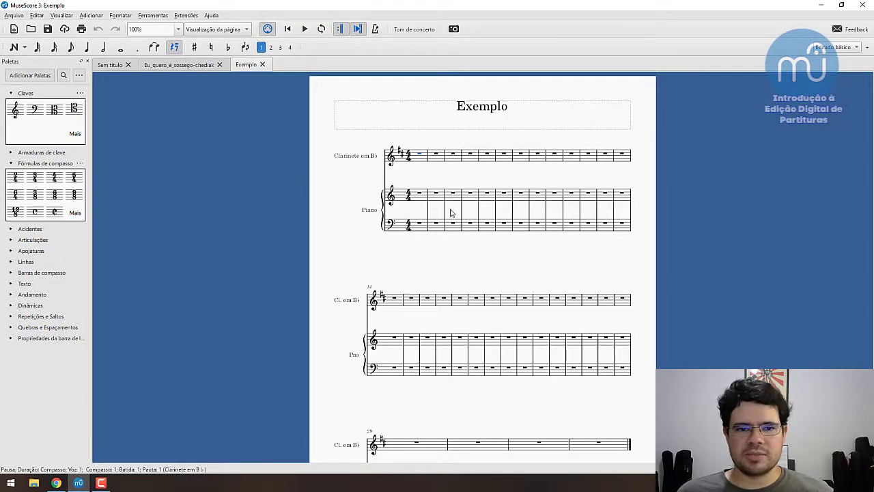
# - Compare the clarinet part at written pitch and concert pitch, leaving concert pitch switched on
pyautogui.scroll(2, 477, 212)
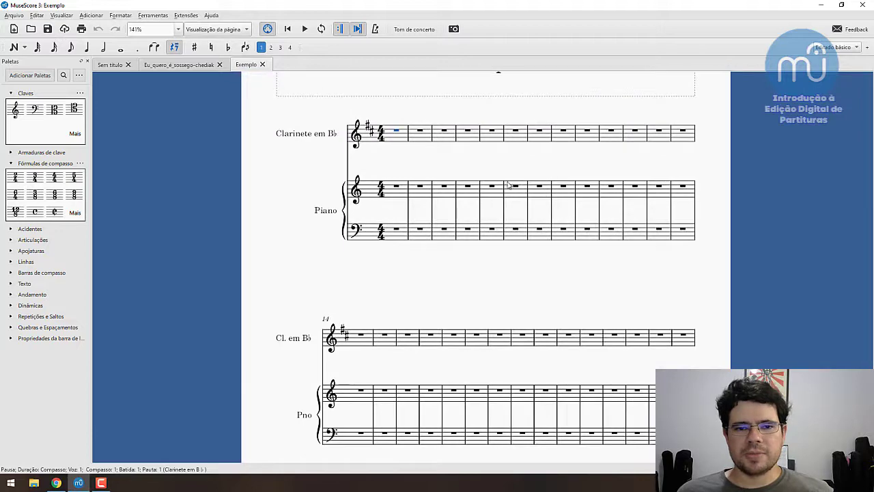
pyautogui.moveTo(517, 184); pyautogui.dragTo(471, 217)
pyautogui.click(353, 229)
pyautogui.click(362, 246)
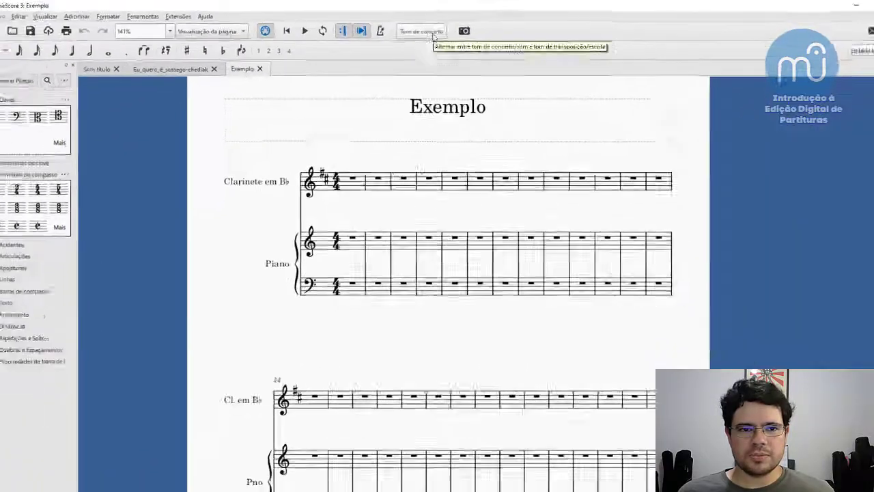
pyautogui.click(433, 34)
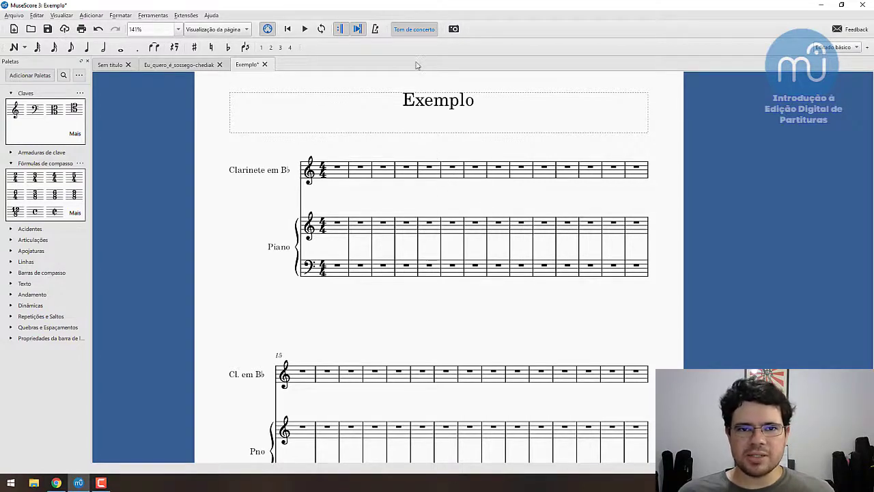
pyautogui.click(415, 30)
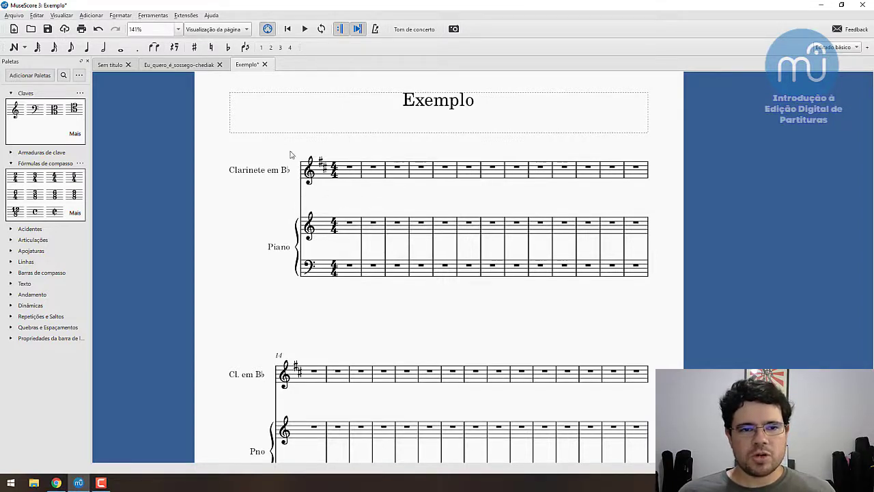
pyautogui.click(416, 30)
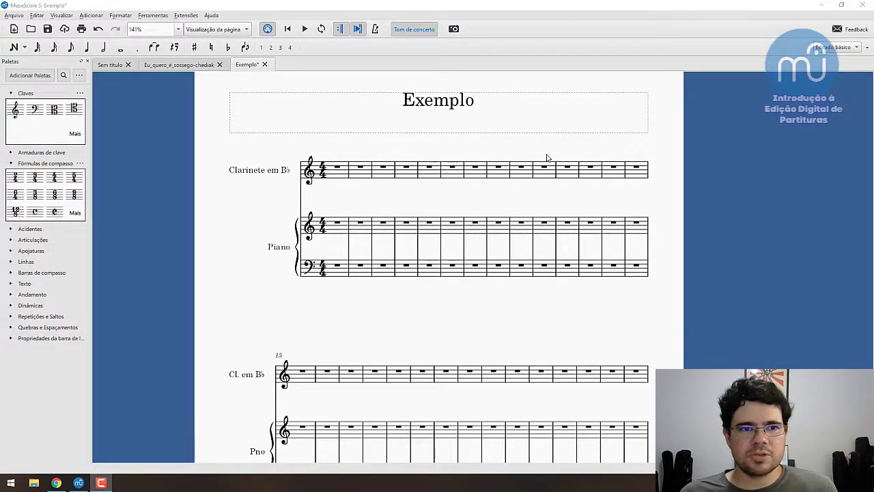
# - Switch to the Eu quero é sossego score and open the staff/part properties of its staff
pyautogui.click(198, 66)
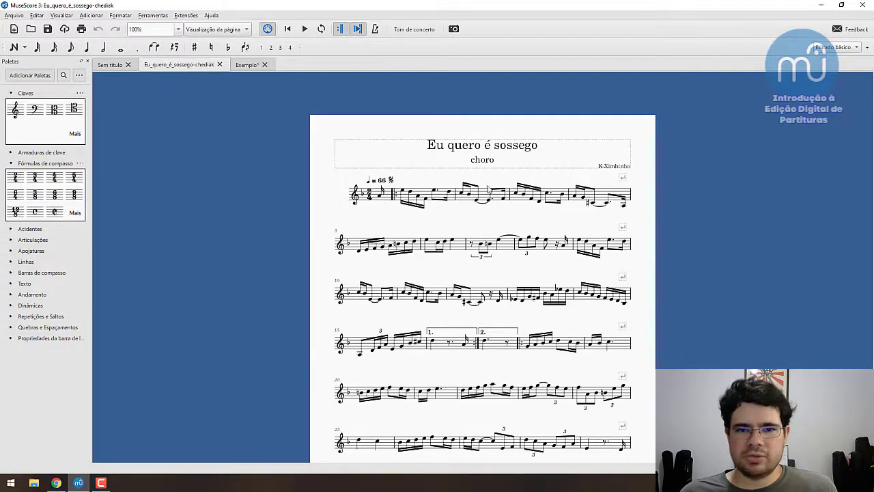
pyautogui.scroll(-2, 482, 188)
pyautogui.scroll(1, 477, 186)
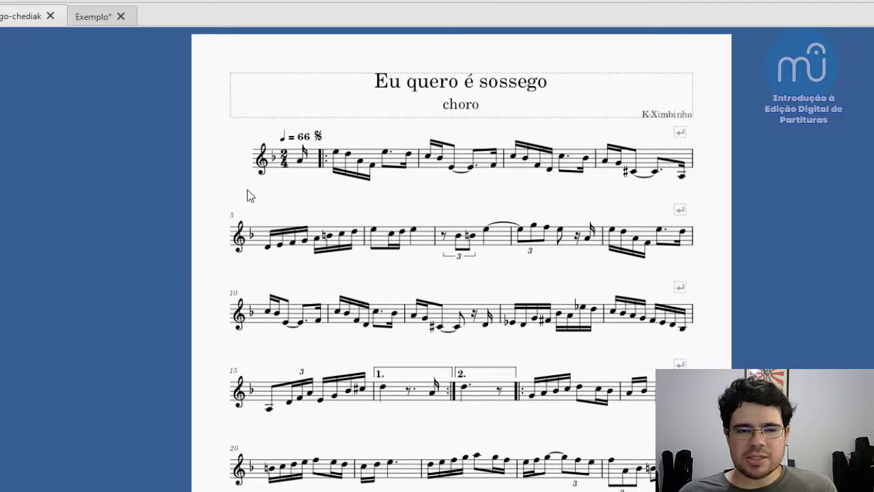
pyautogui.rightClick(312, 166)
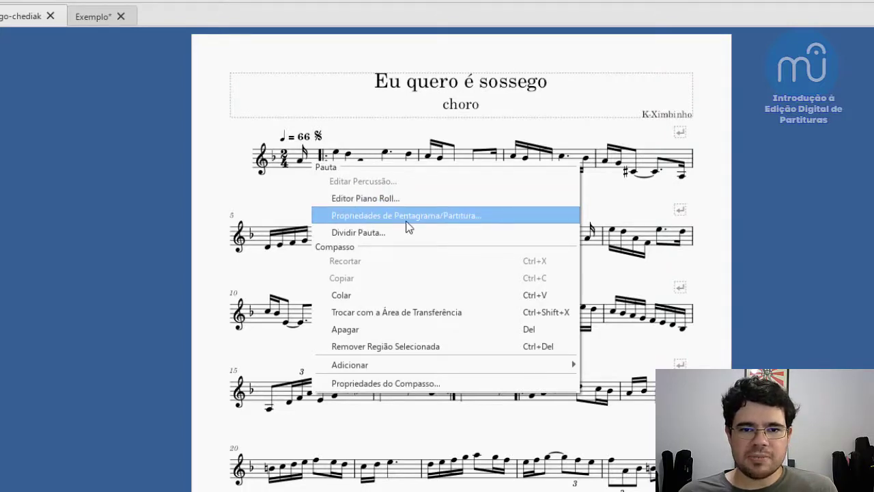
pyautogui.click(476, 215)
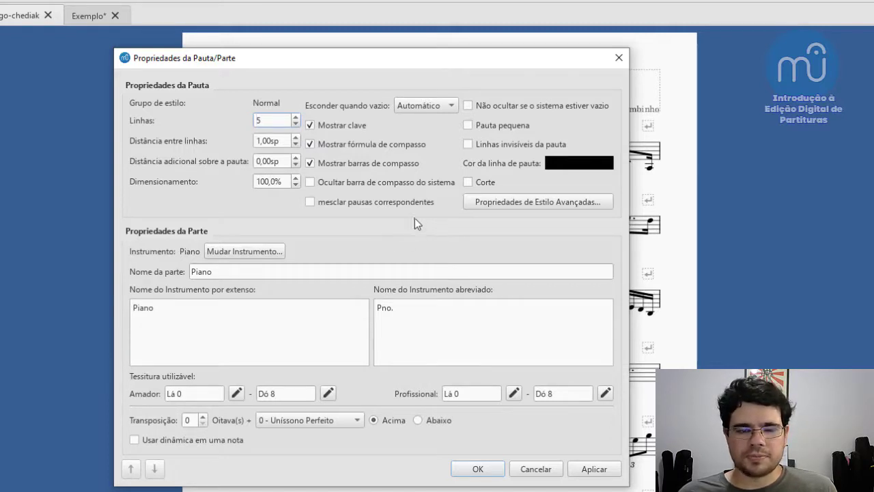
# - Change the part's instrument to Trompete em B♭ from the Metais family and apply it to the score
pyautogui.click(245, 251)
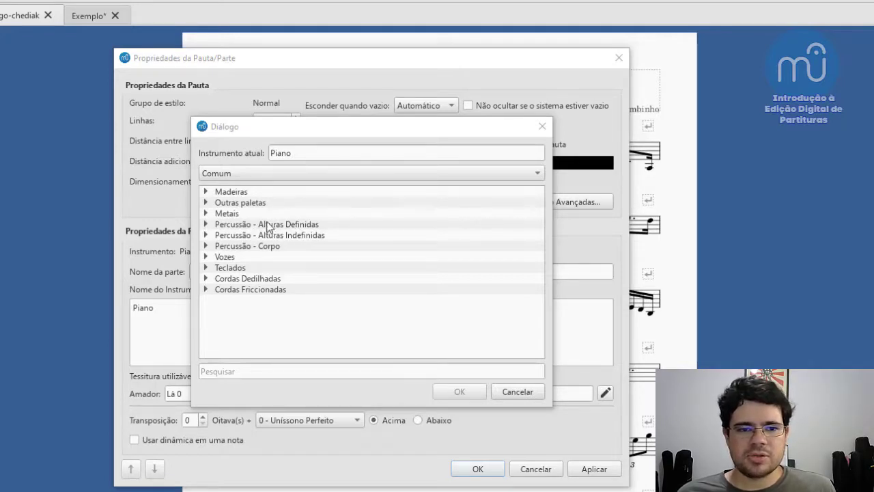
pyautogui.click(206, 214)
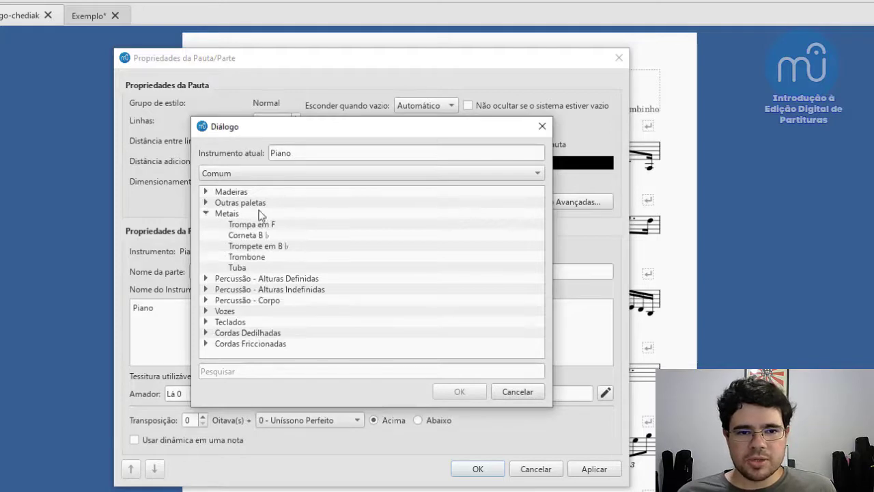
pyautogui.click(271, 249)
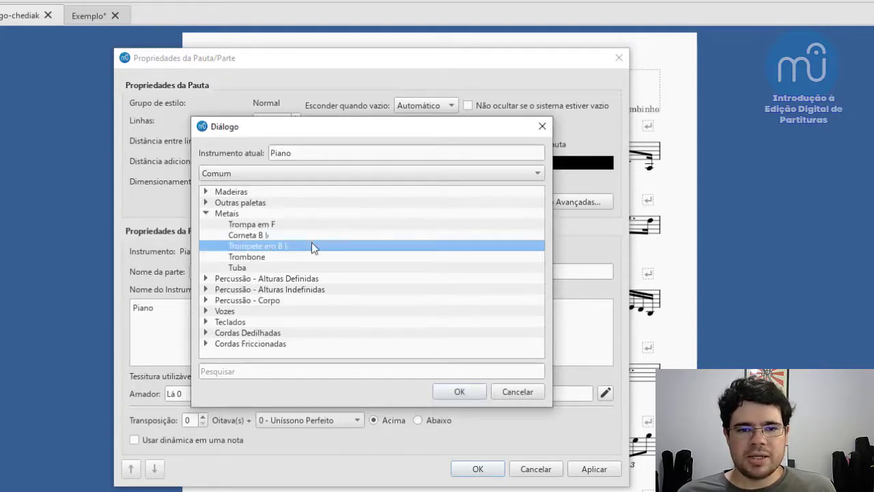
pyautogui.click(460, 392)
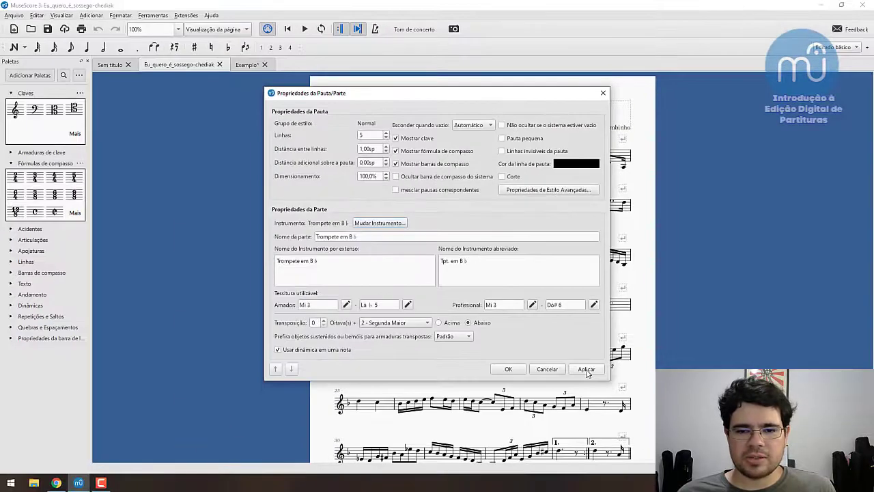
pyautogui.click(586, 370)
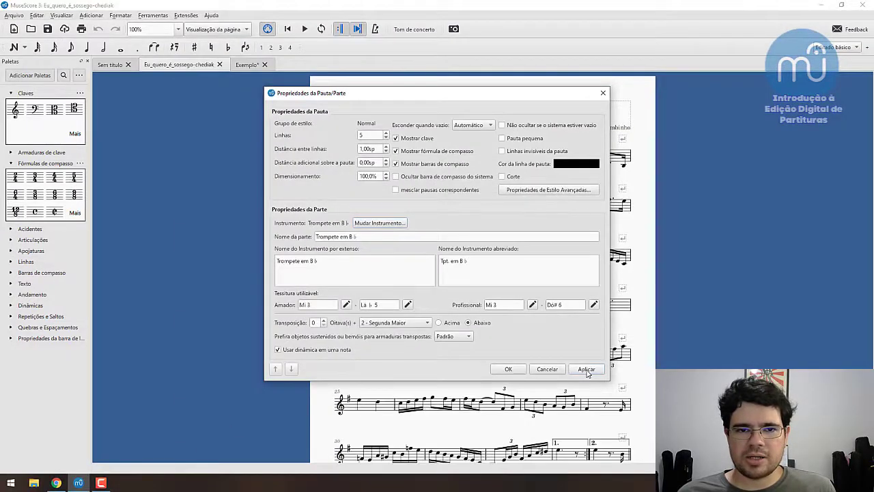
pyautogui.click(509, 370)
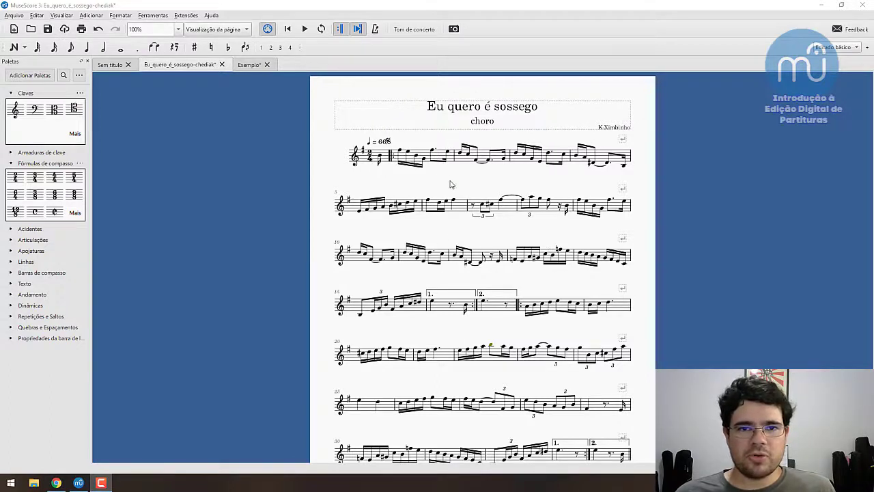
# - Compare the trumpet part at concert pitch and written pitch, leaving concert pitch switched off
pyautogui.click(416, 30)
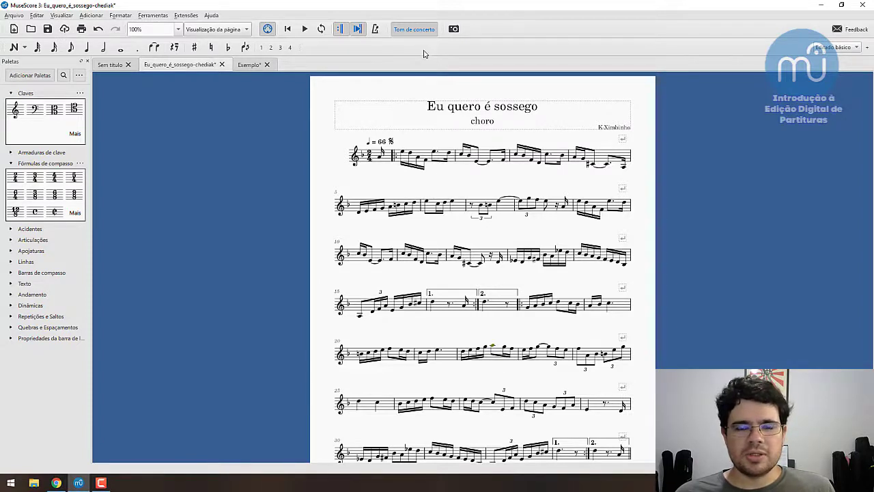
pyautogui.click(417, 30)
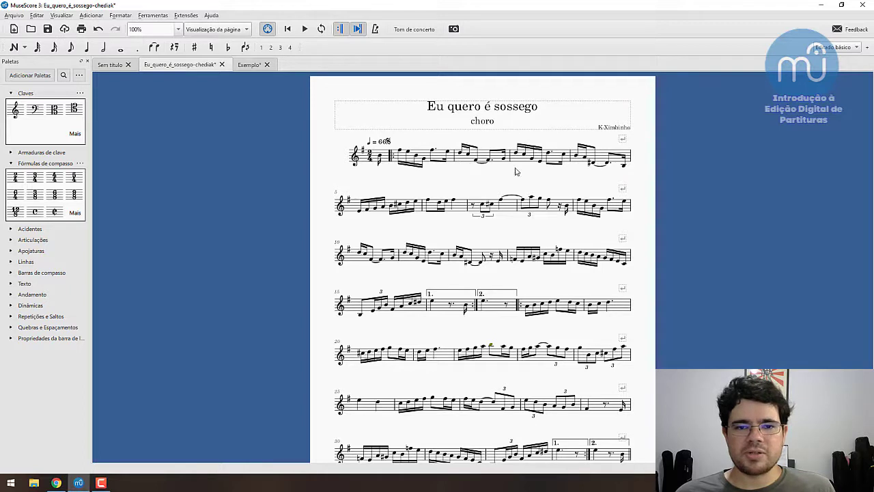
pyautogui.click(414, 28)
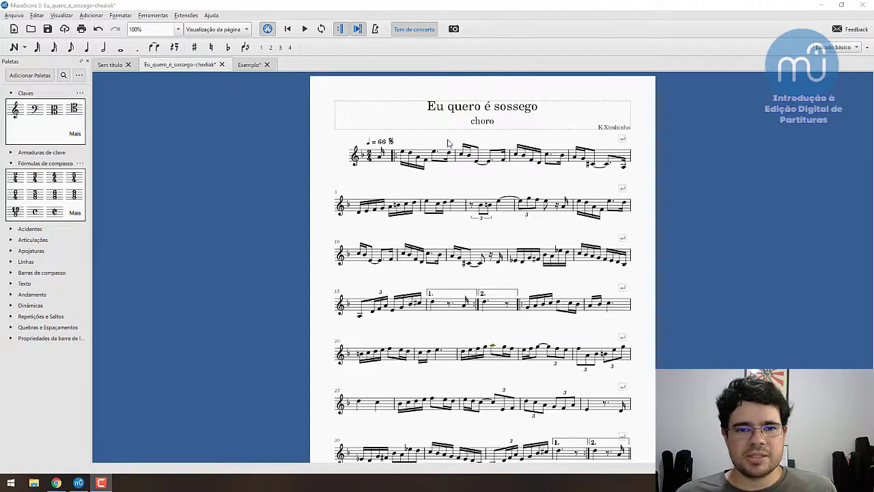
pyautogui.click(424, 30)
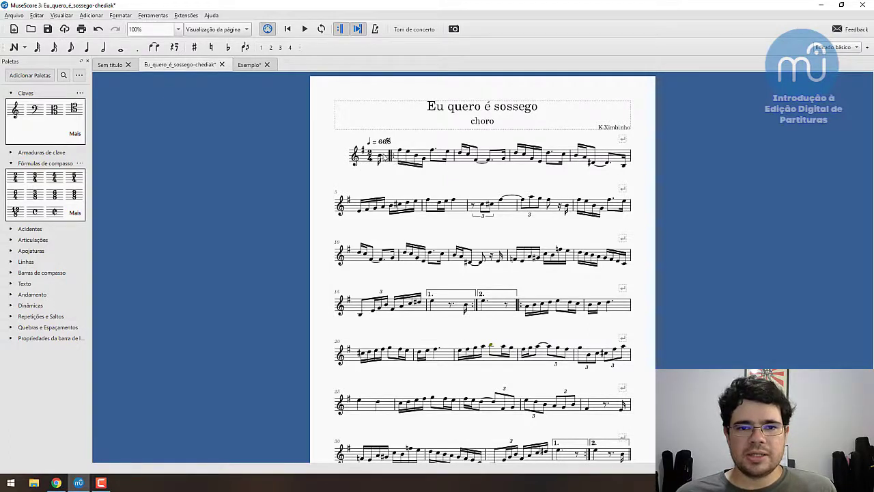
# - Change the staff's instrument to Voz from the Vozes family through the staff/part properties
pyautogui.rightClick(385, 156)
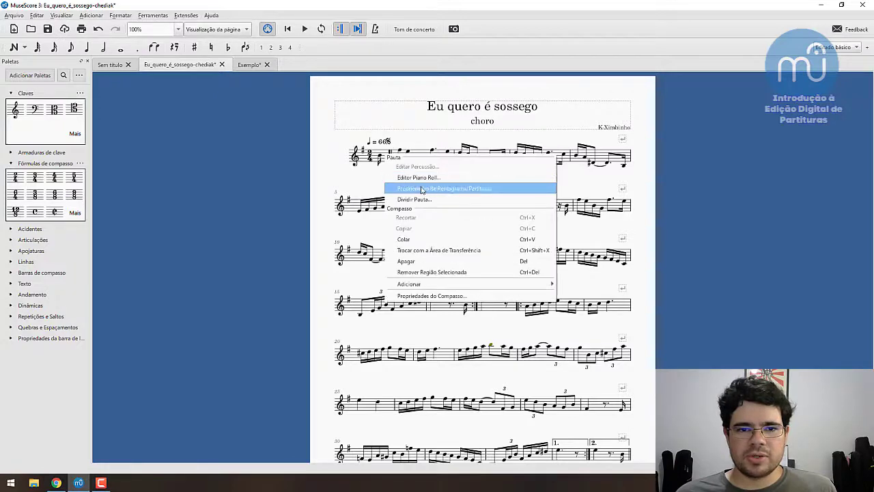
pyautogui.click(484, 189)
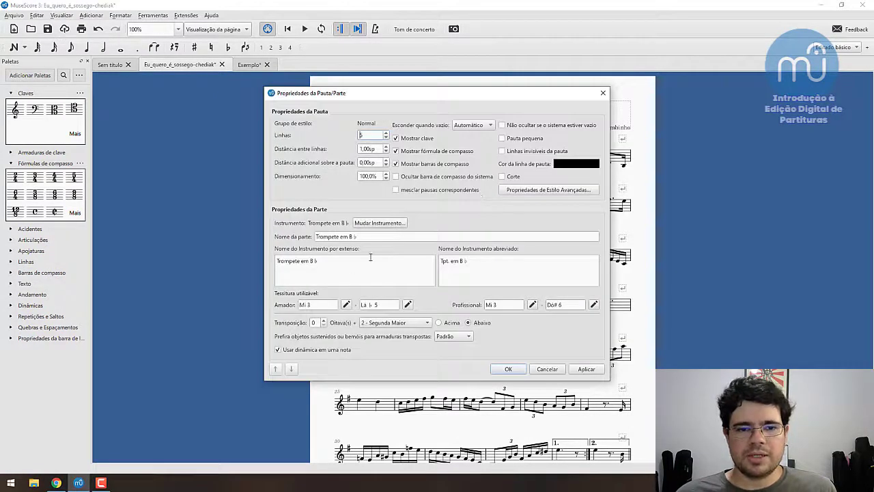
pyautogui.click(379, 223)
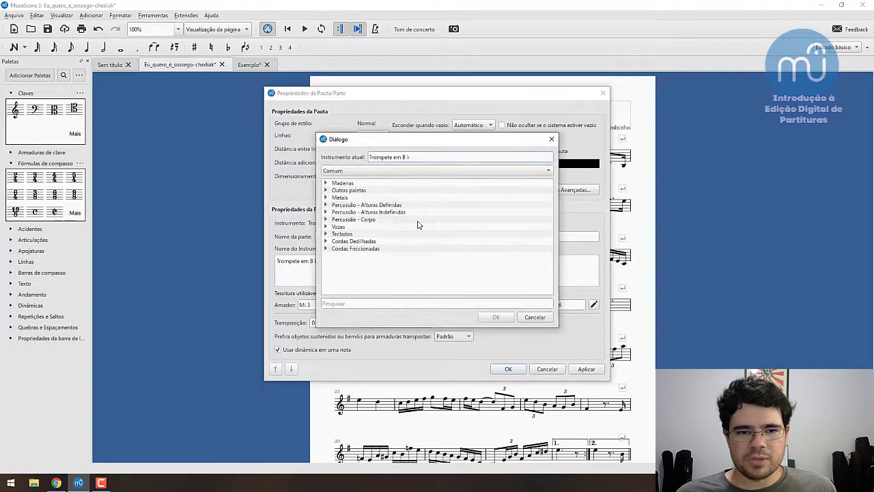
pyautogui.click(326, 226)
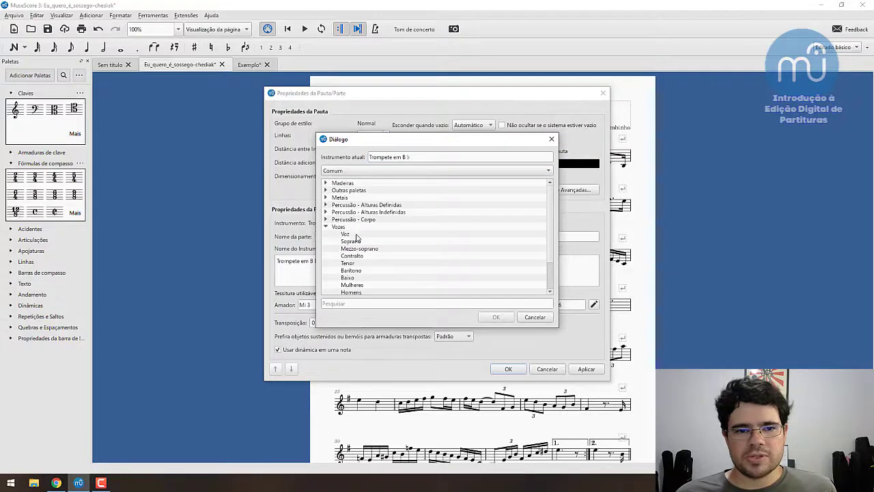
pyautogui.click(355, 234)
pyautogui.click(496, 316)
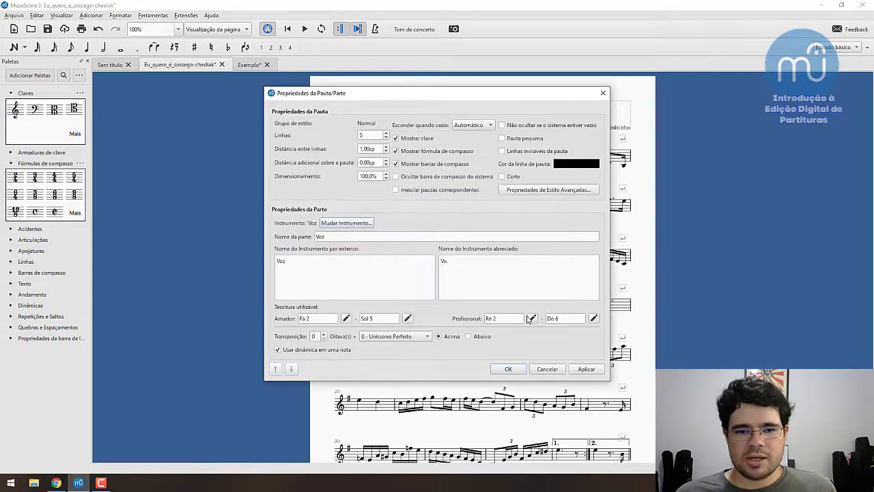
pyautogui.click(520, 372)
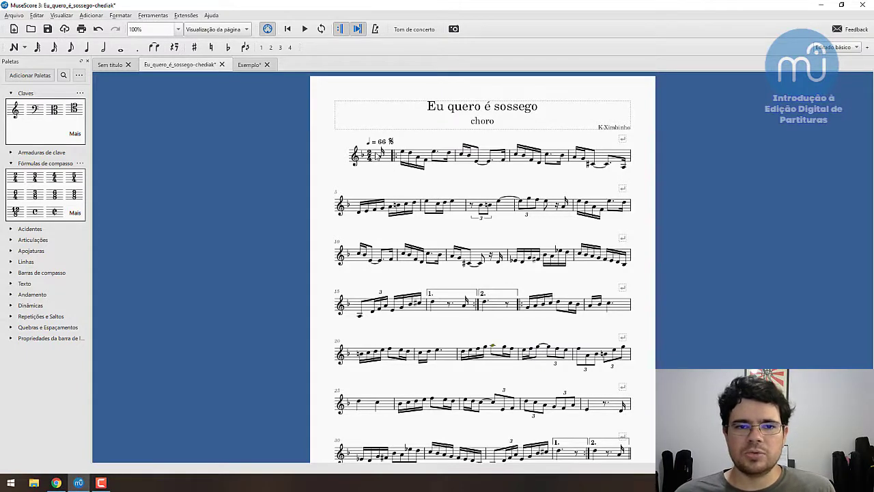
# - Select the range from the first measure through the last measure, and clear the selection
pyautogui.click(379, 156)
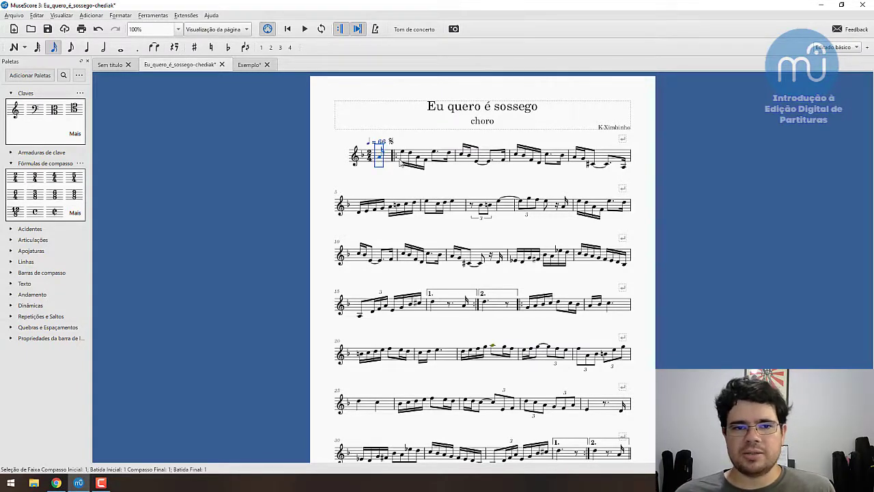
pyautogui.scroll(-5, 519, 212)
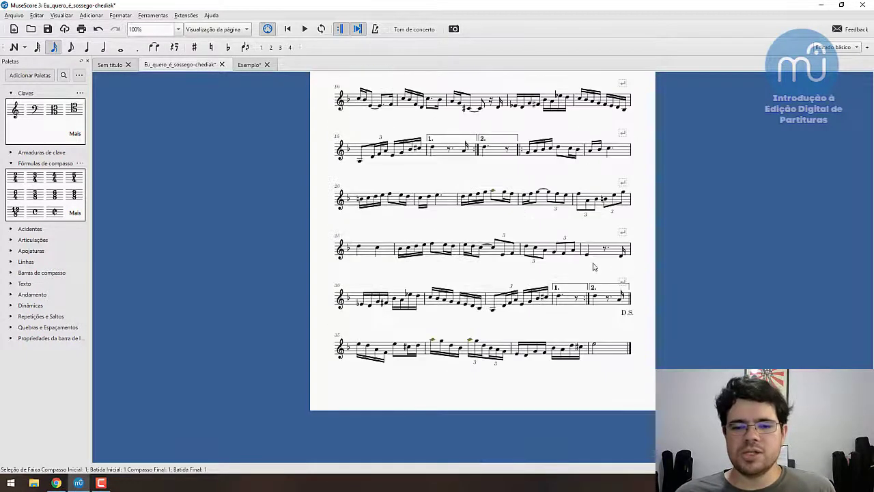
pyautogui.keyDown('shift'); pyautogui.click(615, 353); pyautogui.keyUp('shift')
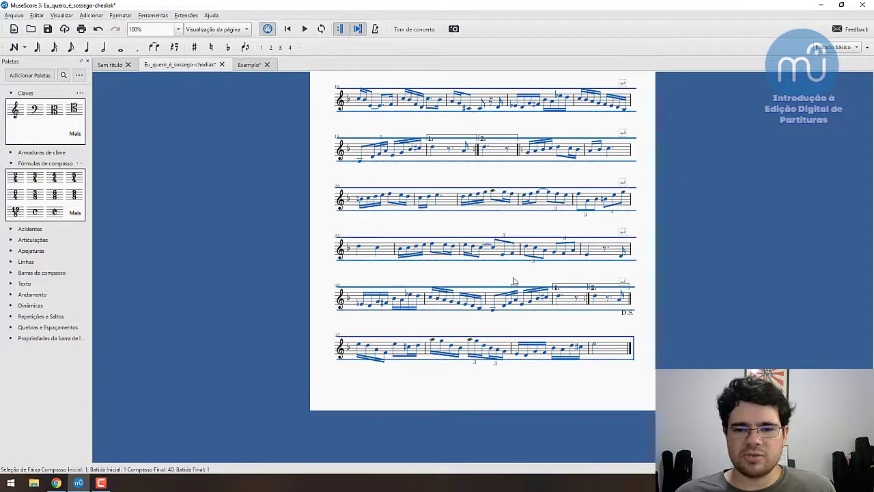
pyautogui.press('Escape')
pyautogui.scroll(2, 522, 278)
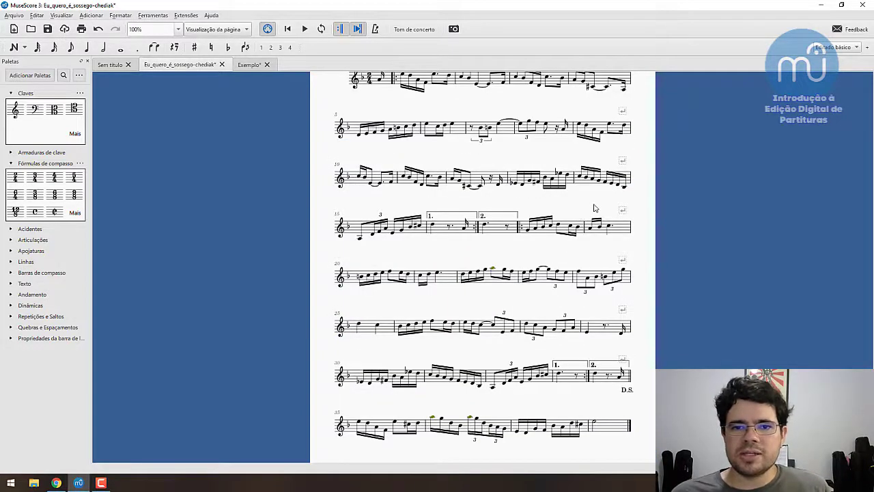
# - Select the entire score and open the Transpose dialog for it
pyautogui.hotkey('ctrl', 'a')
pyautogui.scroll(2, 566, 242)
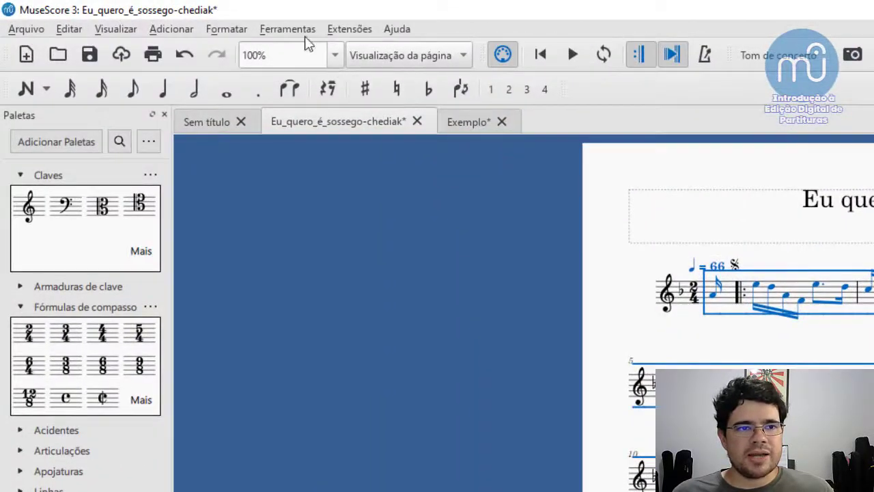
pyautogui.click(283, 29)
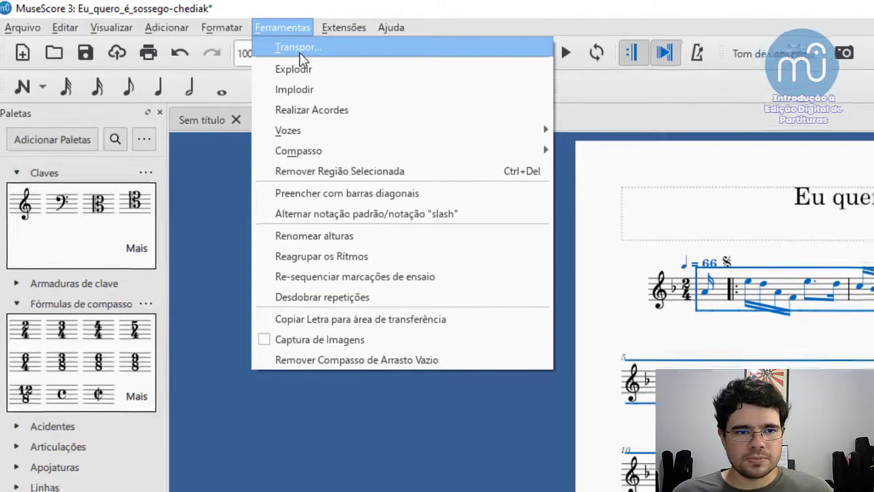
pyautogui.click(305, 54)
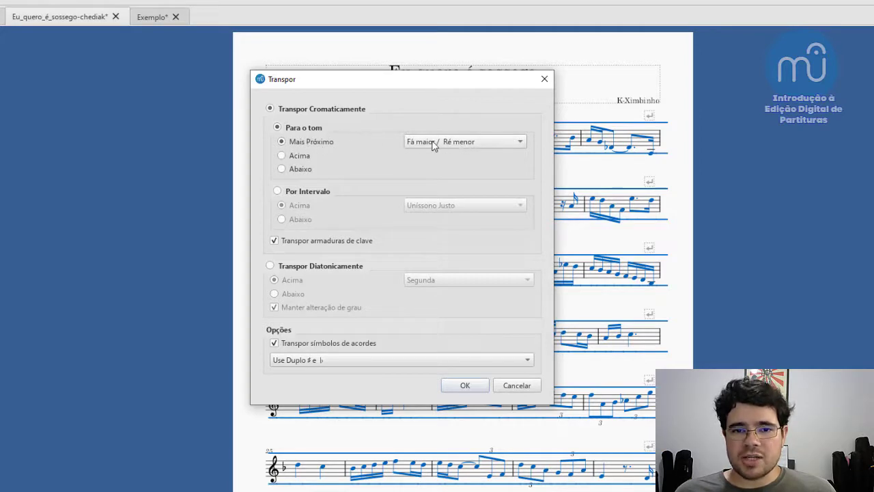
# - Examine the available target keys and intervals for chromatic transposition, keeping Fá maior / Ré menor and Uníssono Justo
pyautogui.click(519, 143)
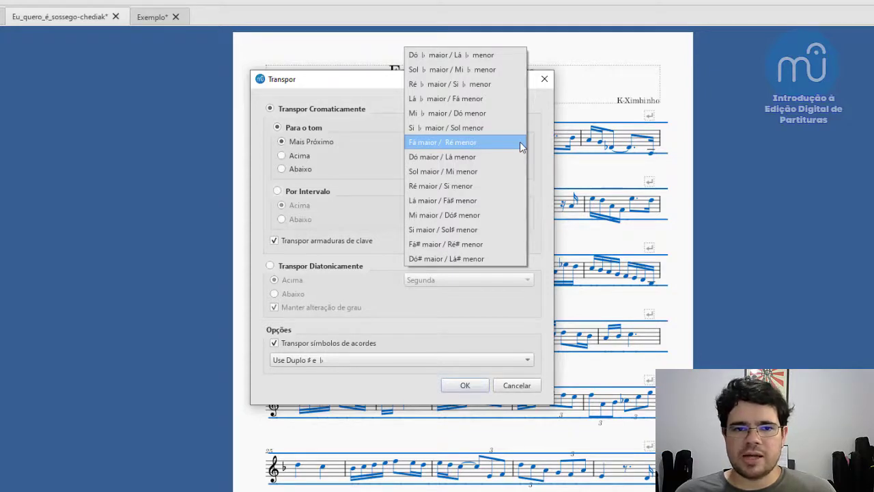
pyautogui.click(520, 145)
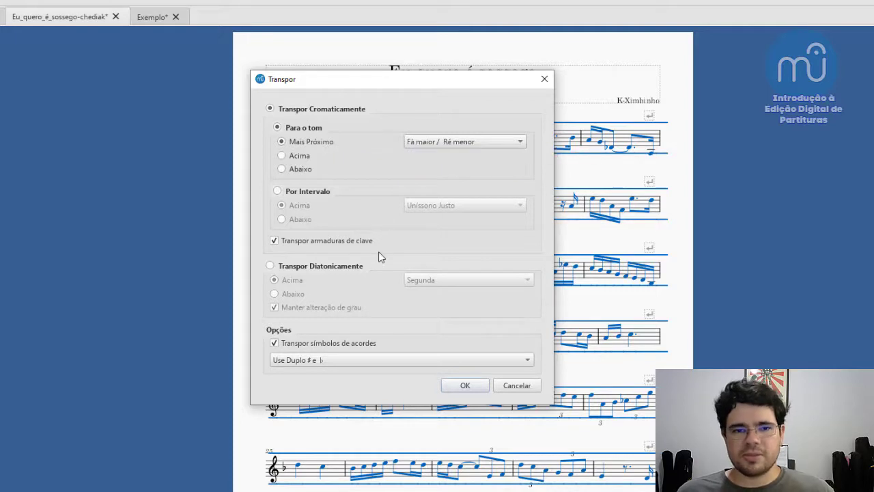
pyautogui.click(311, 193)
pyautogui.click(499, 204)
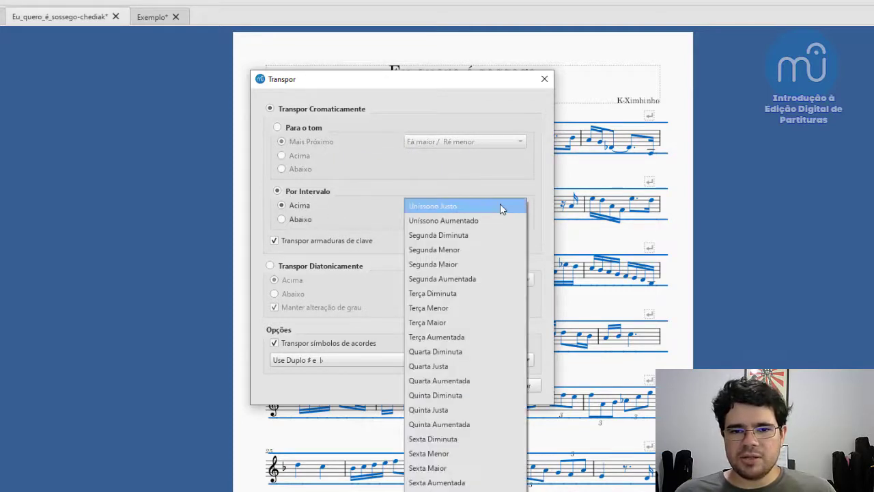
pyautogui.click(486, 206)
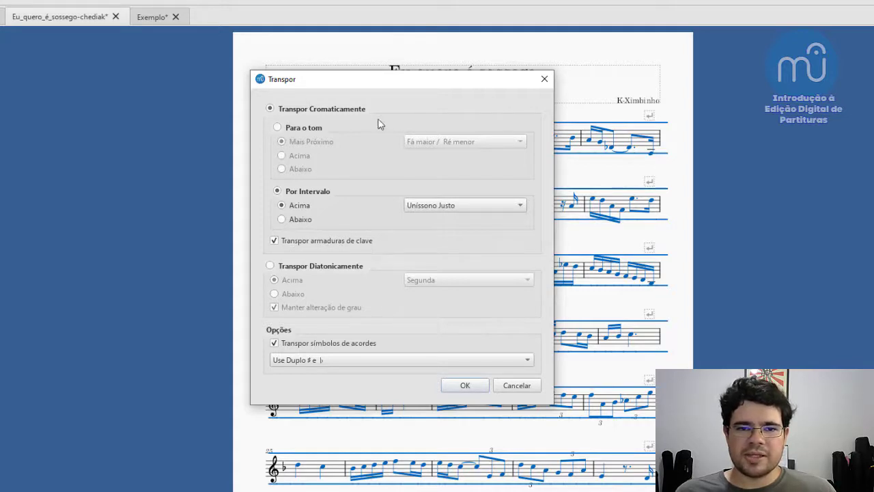
# - Set the chromatic transposition to the nearest Dó maior / Lá menor key
pyautogui.click(292, 130)
pyautogui.click(513, 141)
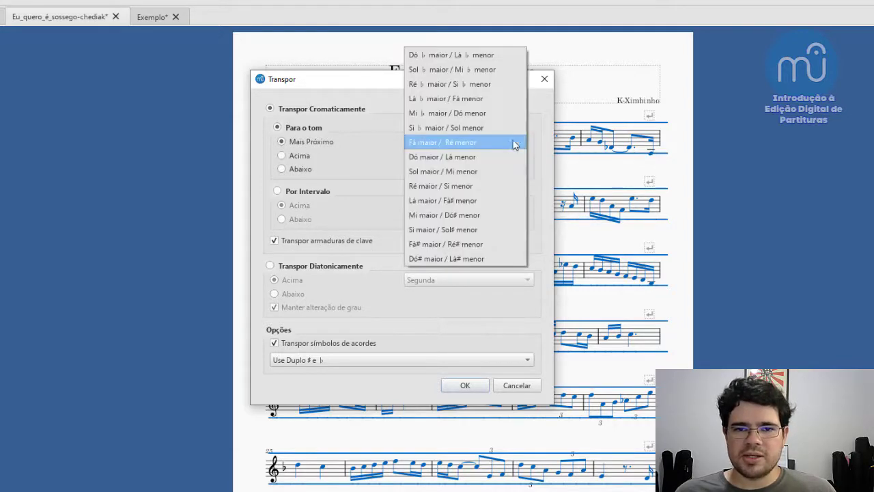
pyautogui.click(481, 160)
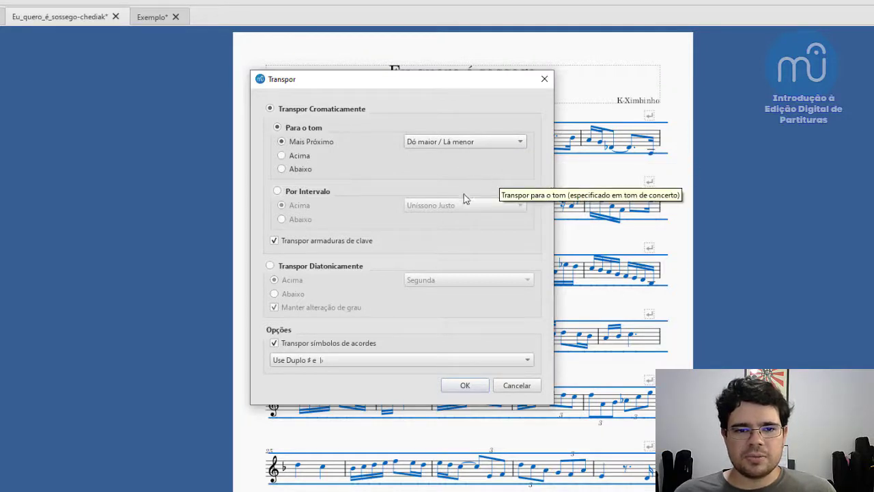
# - Switch to diatonic transposition and examine its interval choices, keeping Segunda
pyautogui.click(290, 268)
pyautogui.click(487, 280)
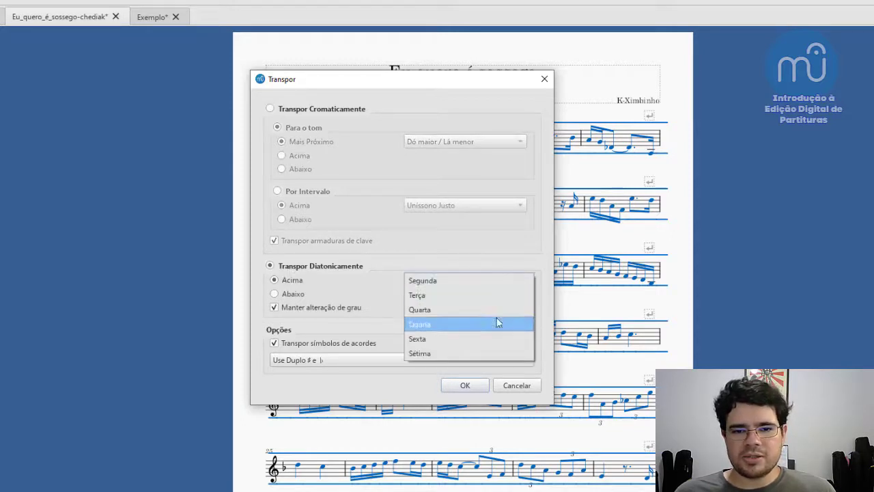
pyautogui.click(486, 262)
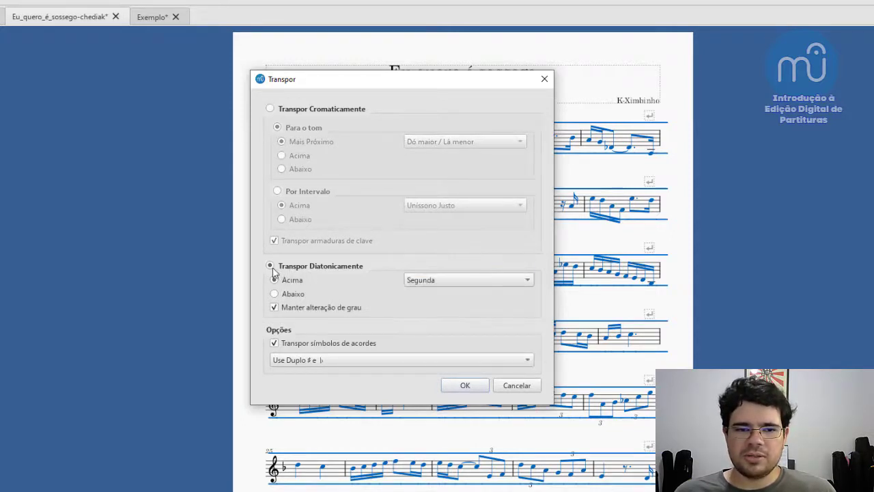
# - Return to chromatic transposition and transpose the whole score to the nearest Dó maior / Lá menor key
pyautogui.click(270, 109)
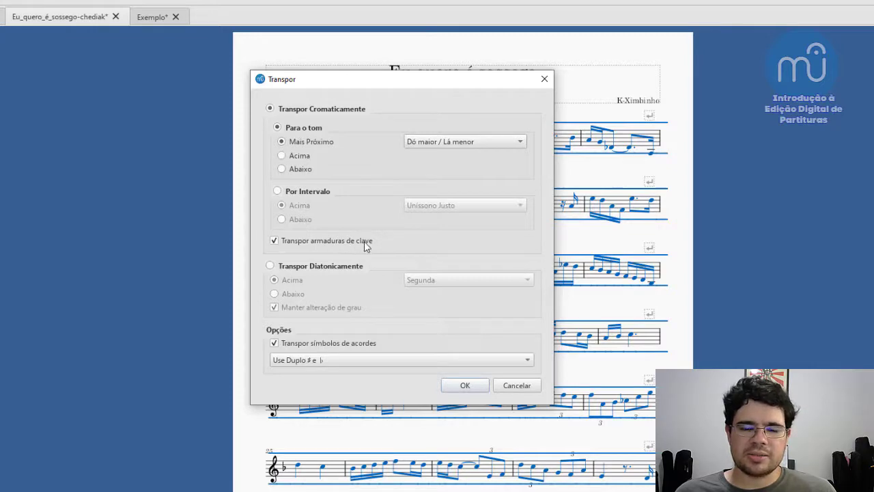
pyautogui.click(464, 386)
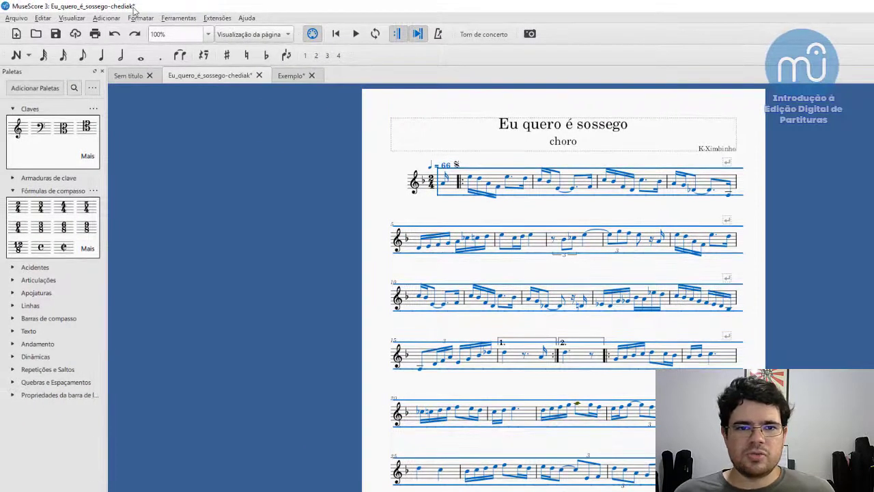
# - Transpose the whole score chromatically upward (Acima) to Dó maior / Lá menor
pyautogui.click(180, 19)
pyautogui.click(195, 32)
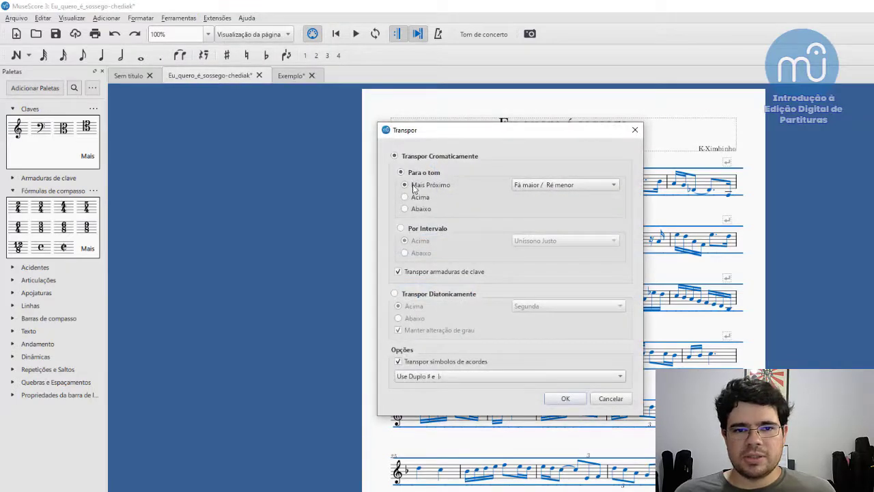
pyautogui.click(403, 198)
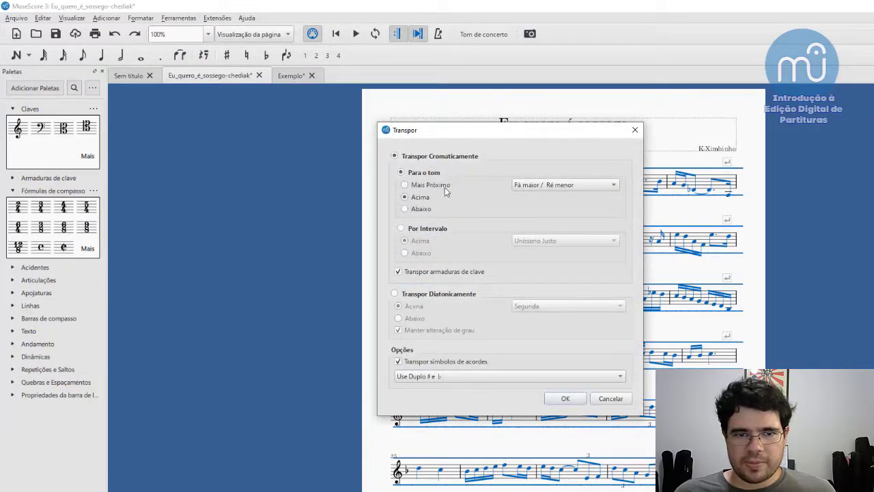
pyautogui.click(576, 184)
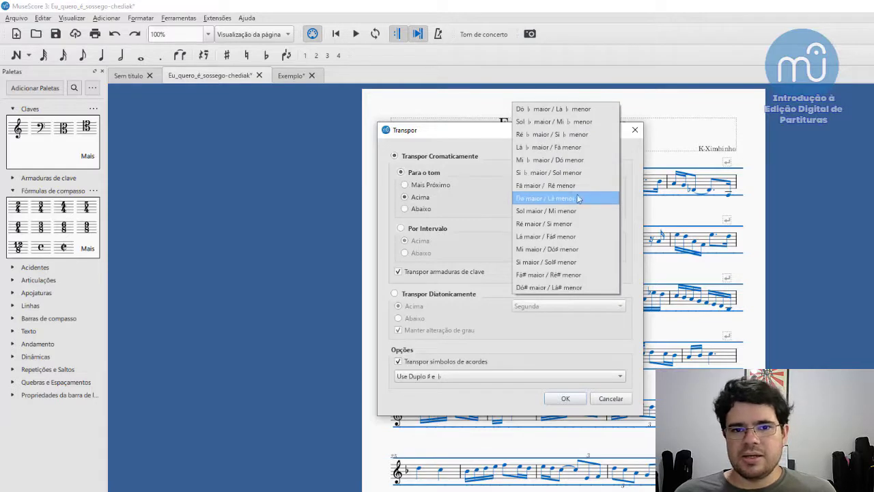
pyautogui.click(577, 199)
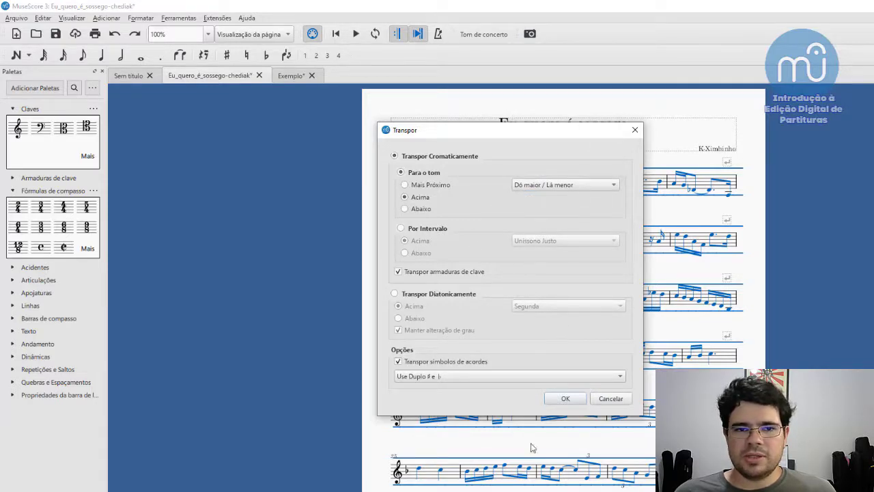
pyautogui.click(565, 398)
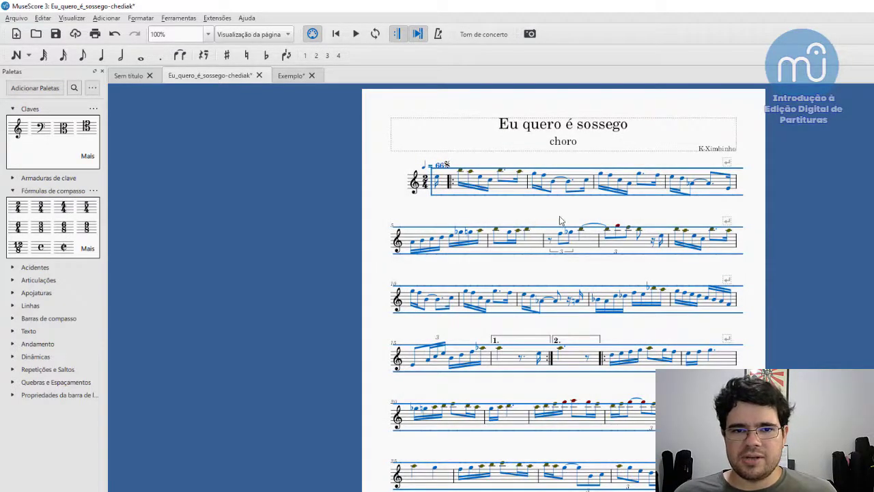
# - Deselect the score, undo the upward transposition, and empty measures 7 and 8
pyautogui.press('Escape')
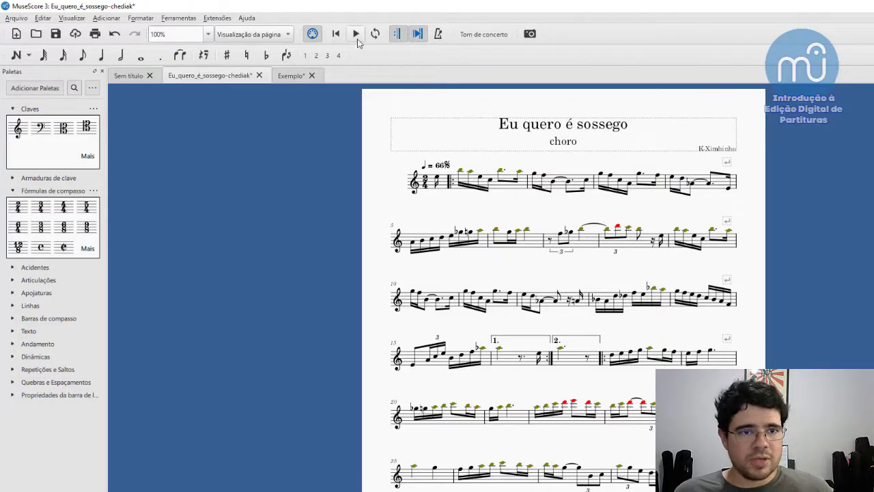
pyautogui.click(114, 33)
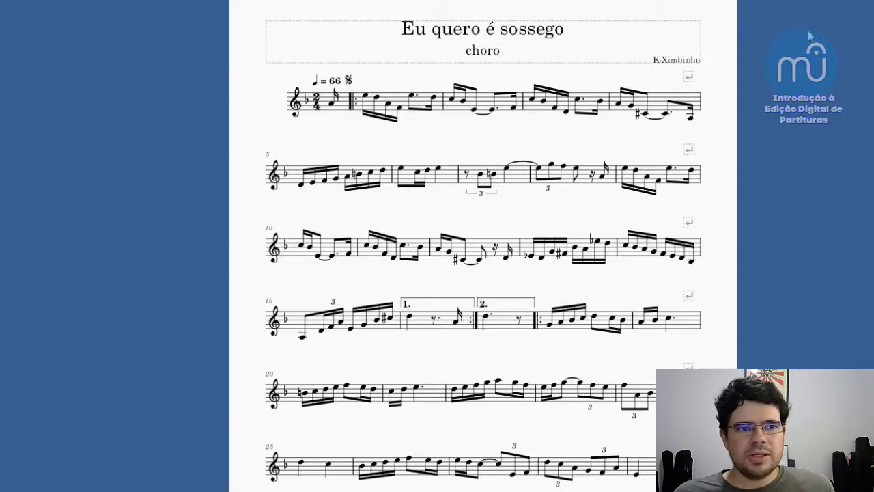
pyautogui.hotkey('ctrl', 'z')
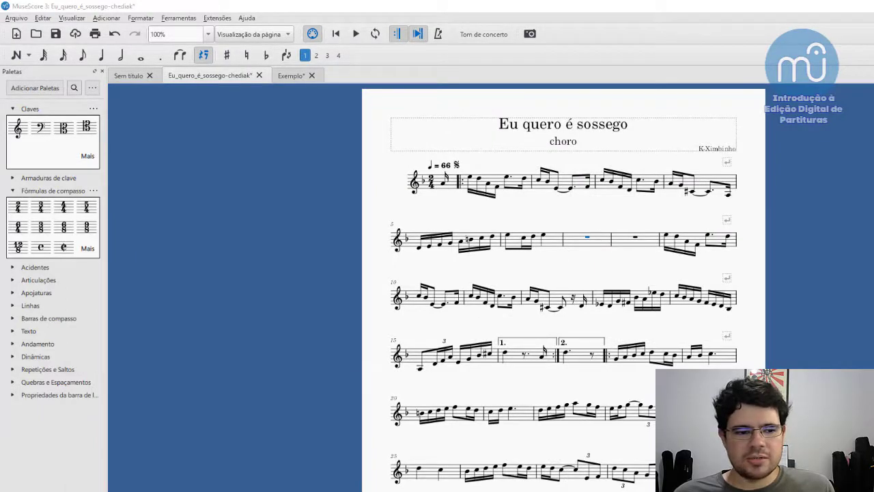
# - Check measure 7 in the reference PDF, and start note input with a quarter-note duration in MuseScore's empty measure 7
pyautogui.hotkey('alt', 'Tab')
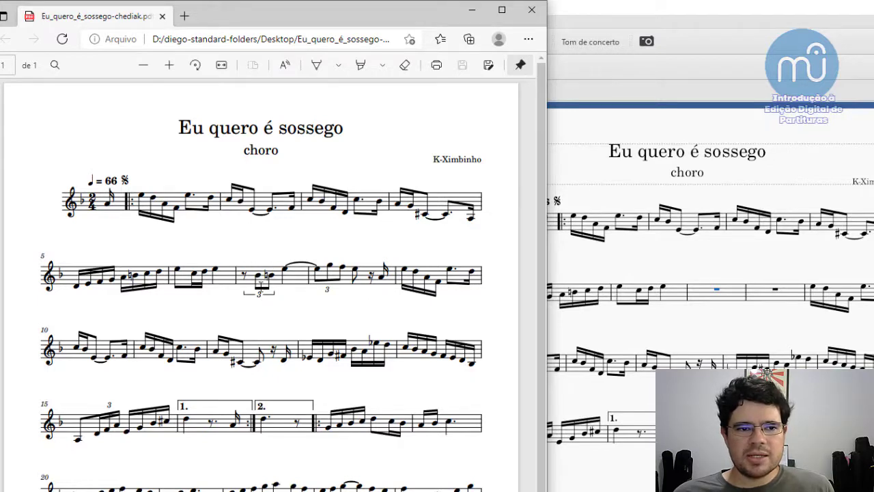
pyautogui.click(710, 303)
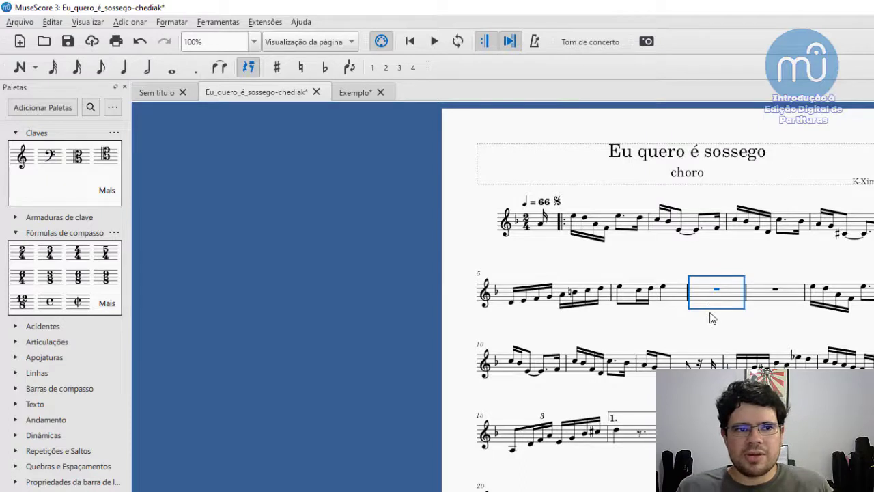
pyautogui.press('n')
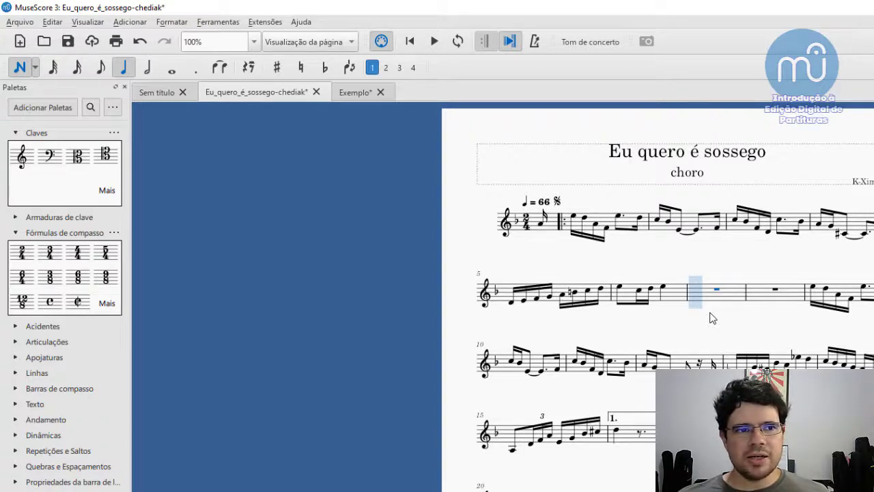
# - Try a triplet and a quintuplet on the first beat of measure 7, undoing each one
pyautogui.hotkey('ctrl', '3')
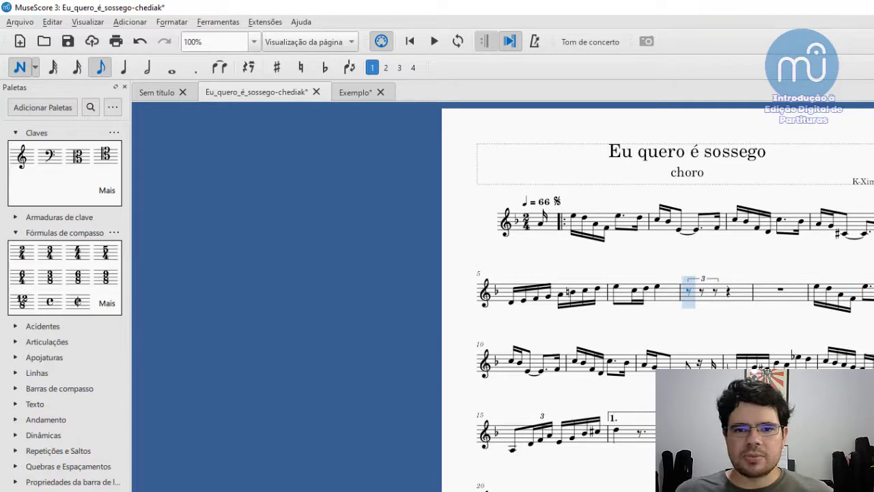
pyautogui.hotkey('ctrl', 'z')
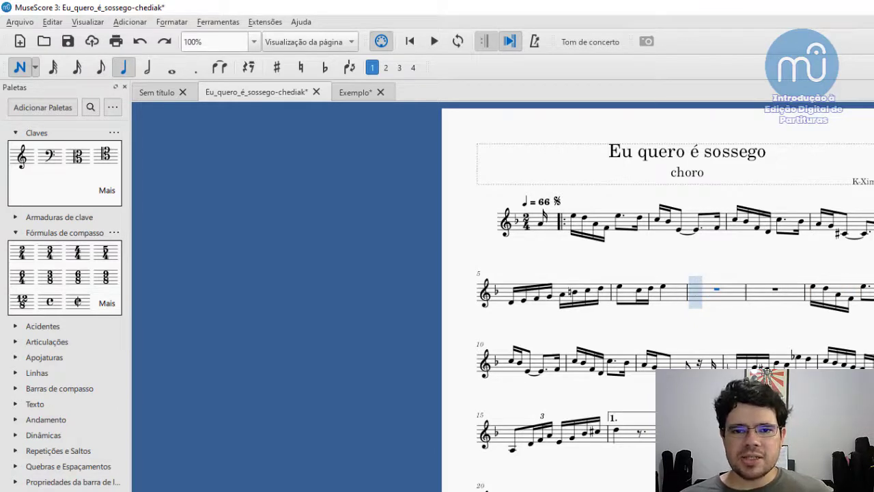
pyautogui.hotkey('ctrl', '5')
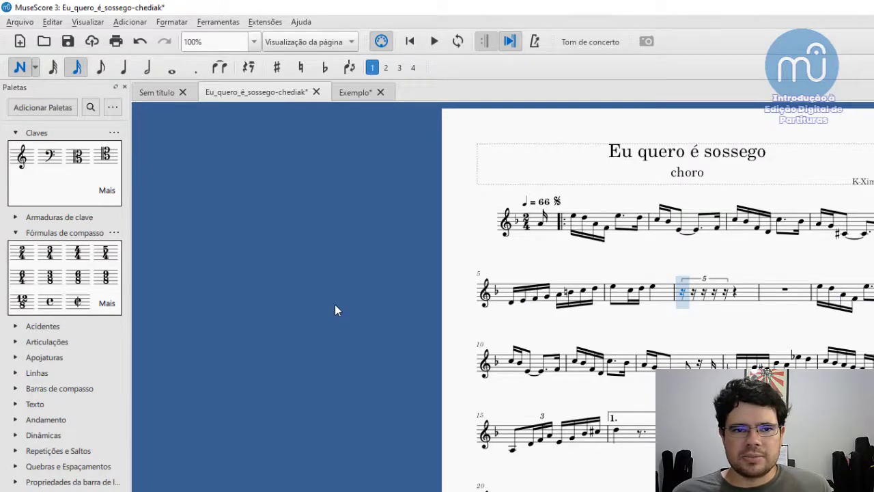
pyautogui.hotkey('ctrl', 'z')
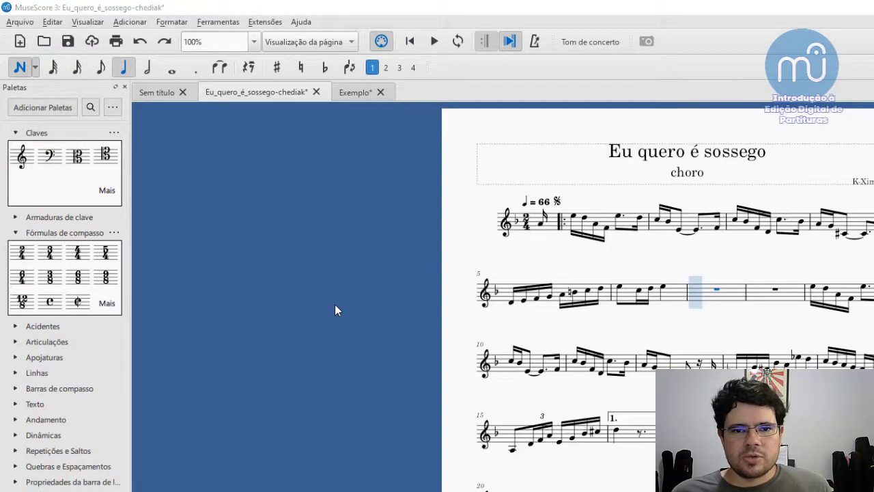
# - Review the triplet in the reference PDF, return to MuseScore, and try a quadruplet on measure 7's first beat, undoing it
pyautogui.hotkey('alt', 'Tab')
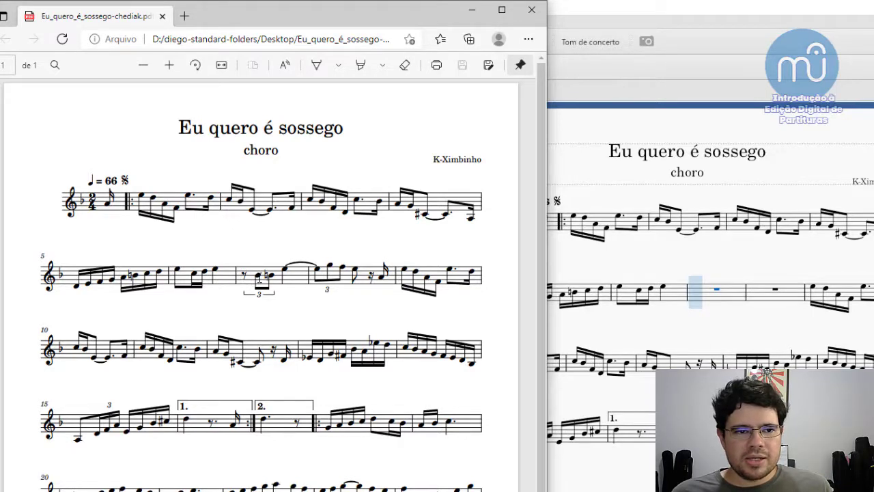
pyautogui.click(696, 294)
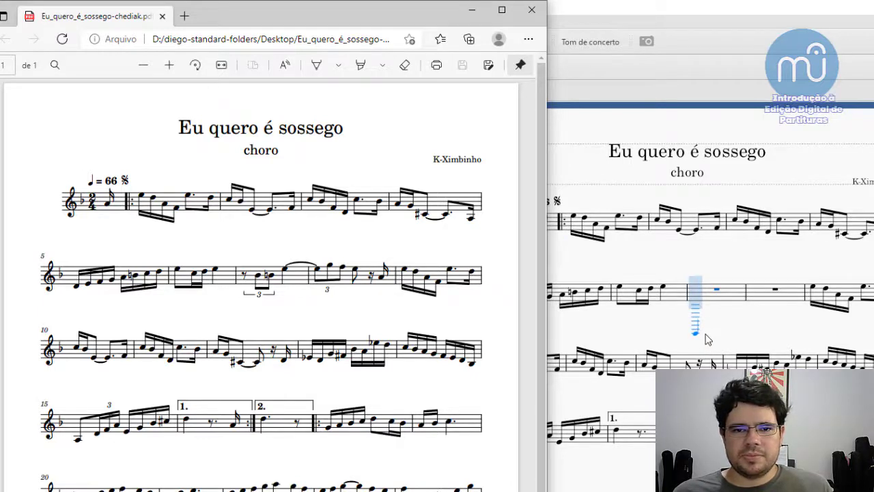
pyautogui.click(723, 75)
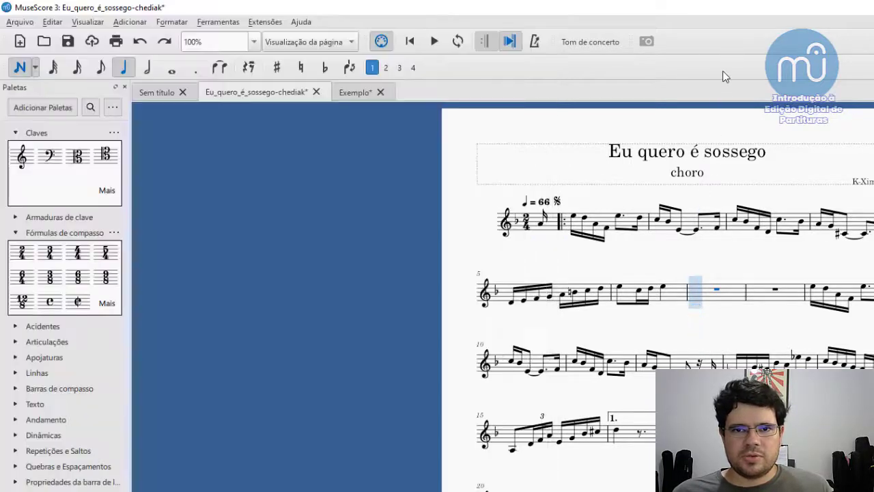
pyautogui.click(694, 298)
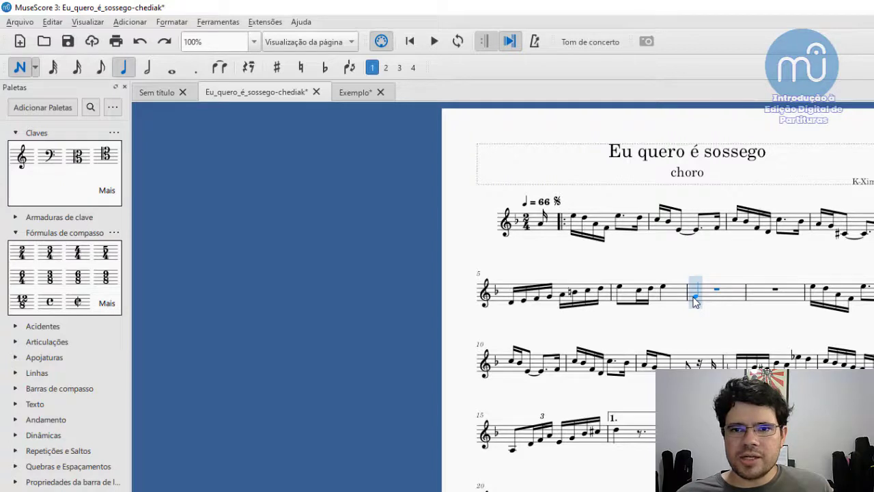
pyautogui.hotkey('ctrl', '4')
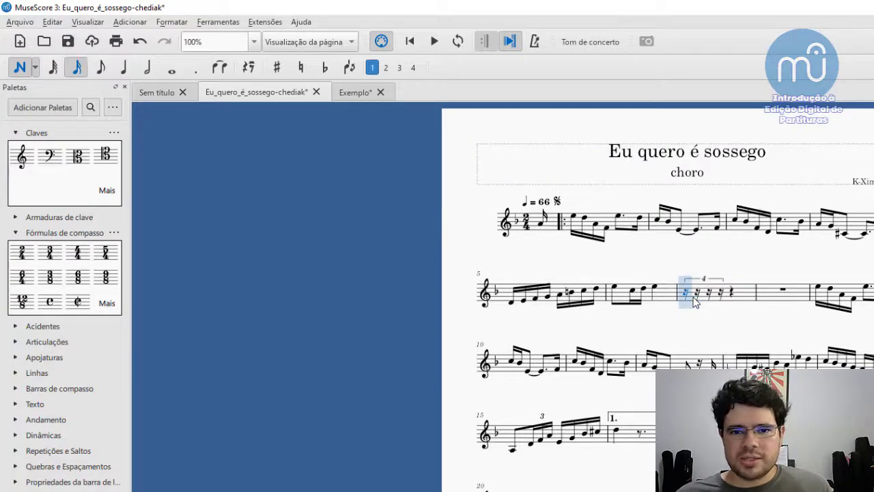
pyautogui.hotkey('ctrl', 'z')
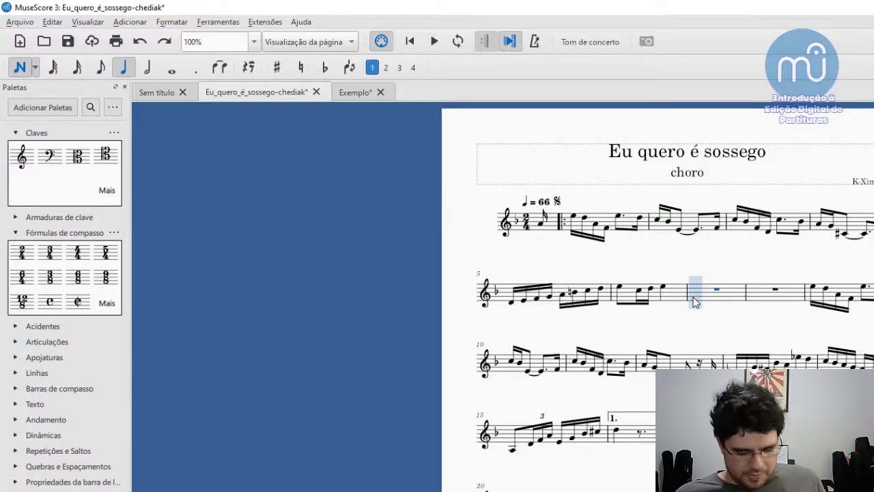
# - Fill measure 7's first beat with an eighth-note triplet consisting of a rest, B flat and B natural
pyautogui.hotkey('ctrl', '3')
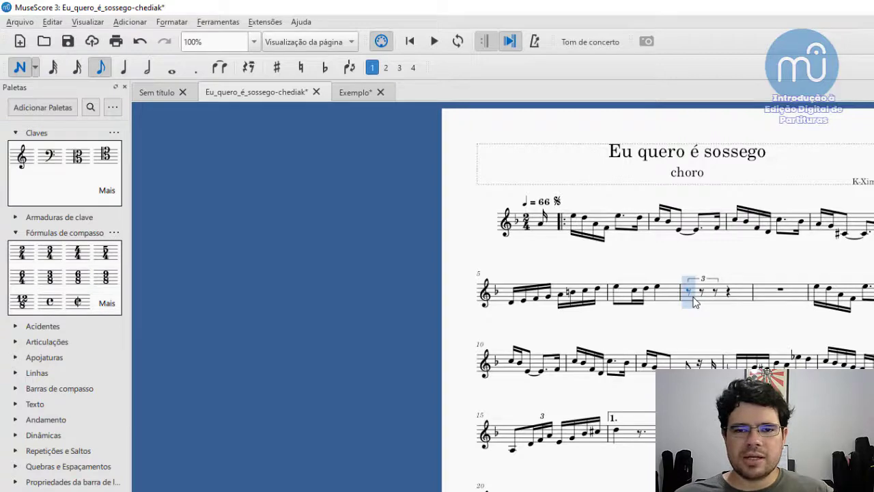
pyautogui.click(694, 302)
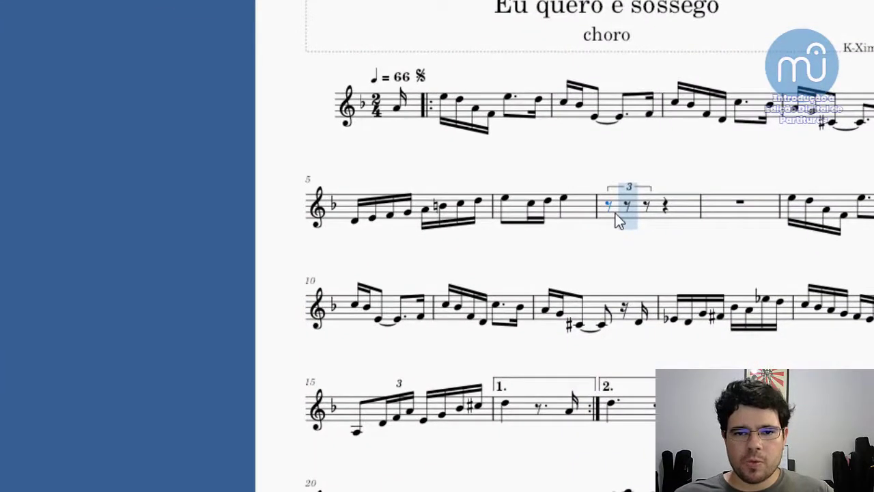
pyautogui.press('b')
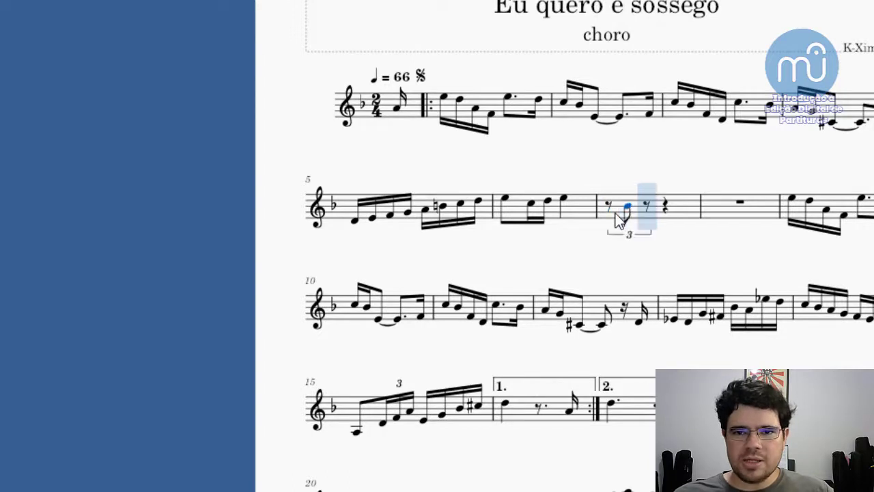
pyautogui.press('b')
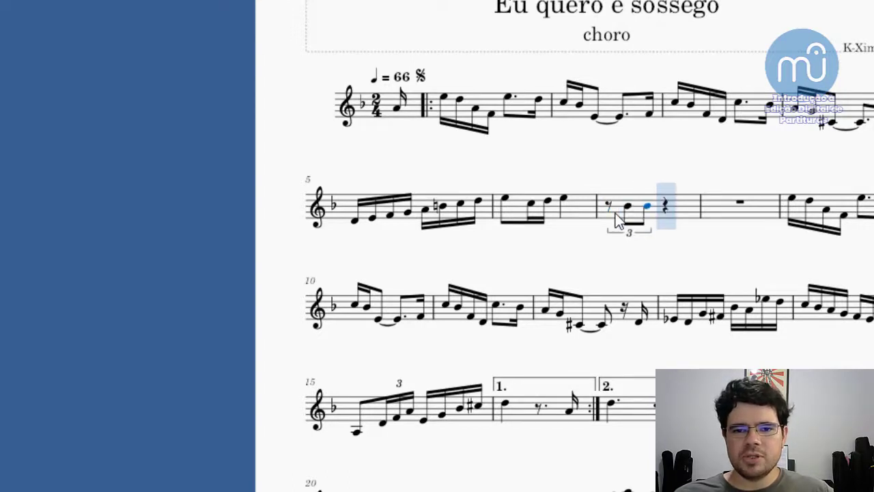
pyautogui.press('Up')
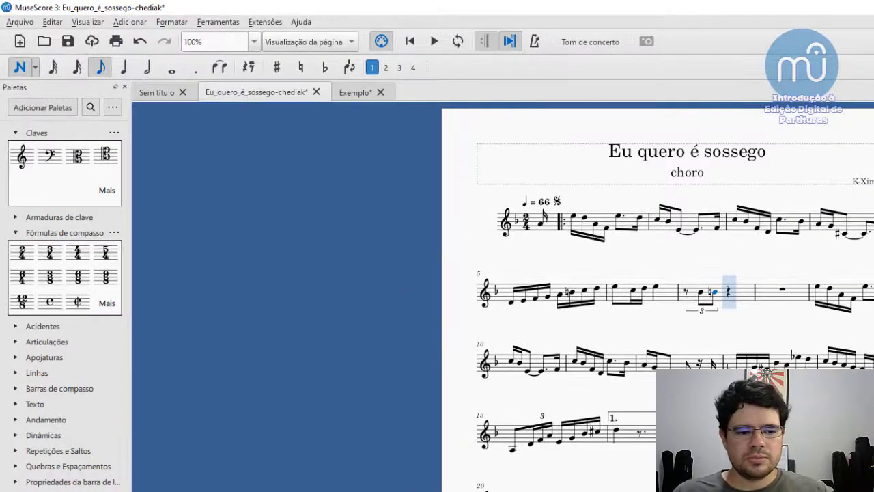
# - Check the next note in the reference PDF, and enter a quarter-note E on measure 7's second beat in MuseScore
pyautogui.hotkey('alt', 'Tab')
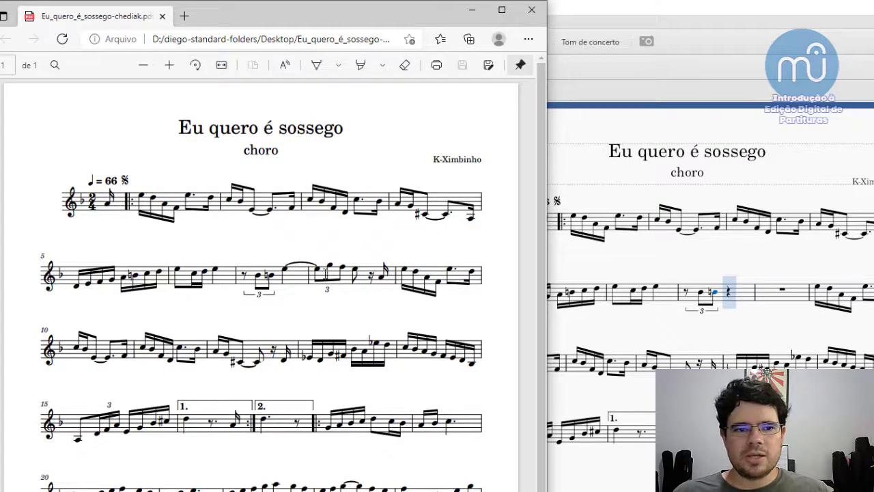
pyautogui.press('e')
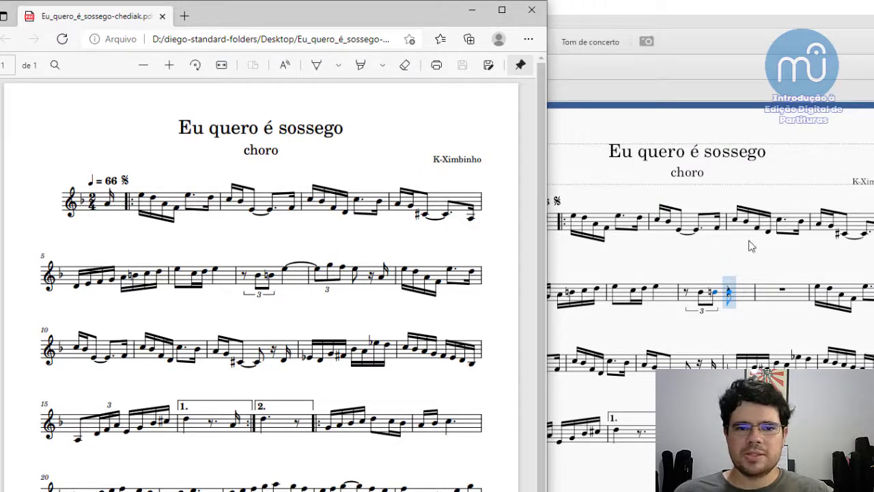
pyautogui.click(749, 79)
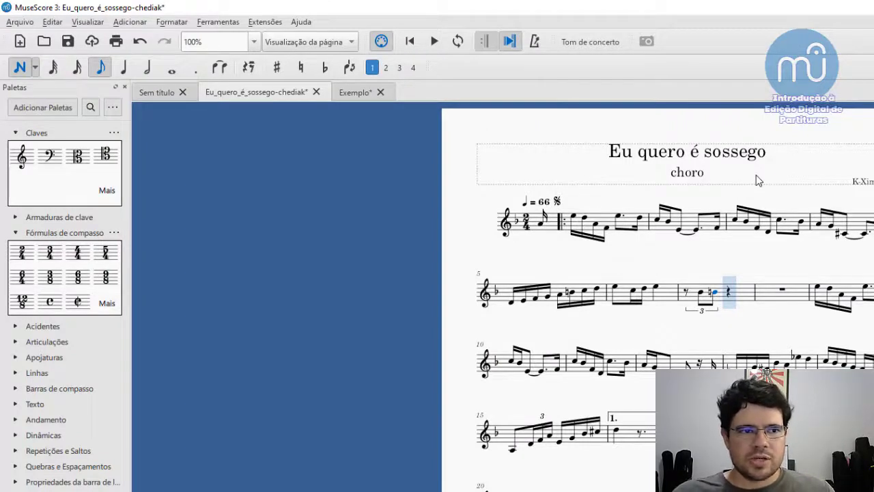
pyautogui.press('5')
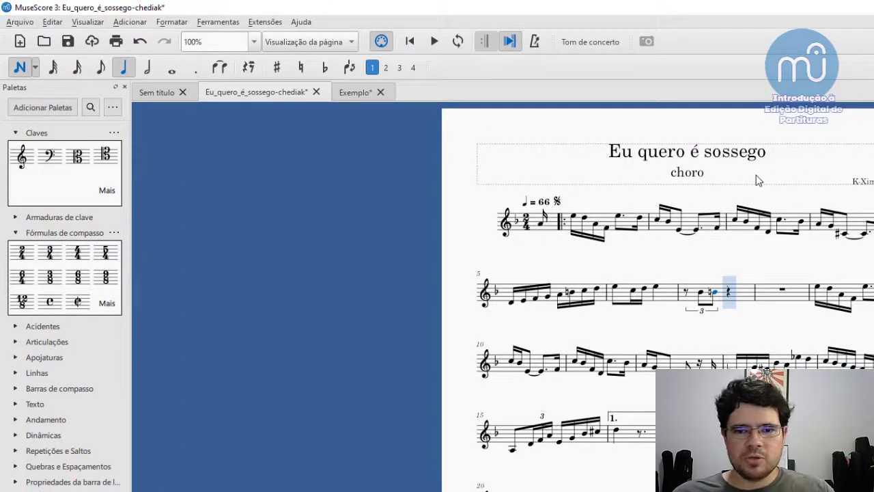
pyautogui.press('d')
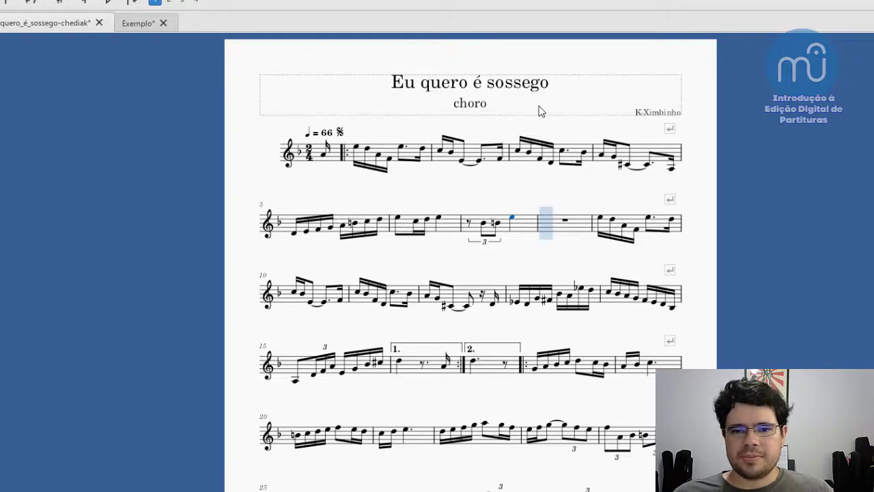
# - Fill measure 8's first beat with an eighth-note triplet of E, G and F, tying the E from measure 7
pyautogui.hotkey('ctrl', '3')
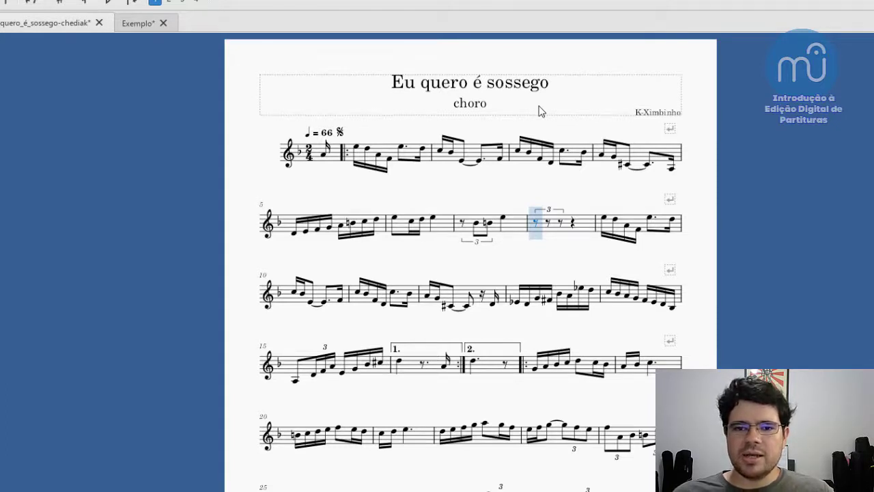
pyautogui.press('Left')
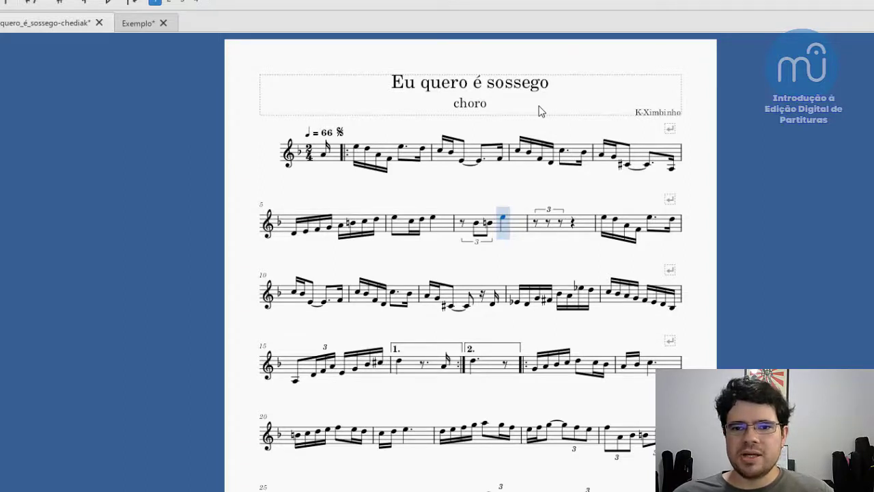
pyautogui.press('+')
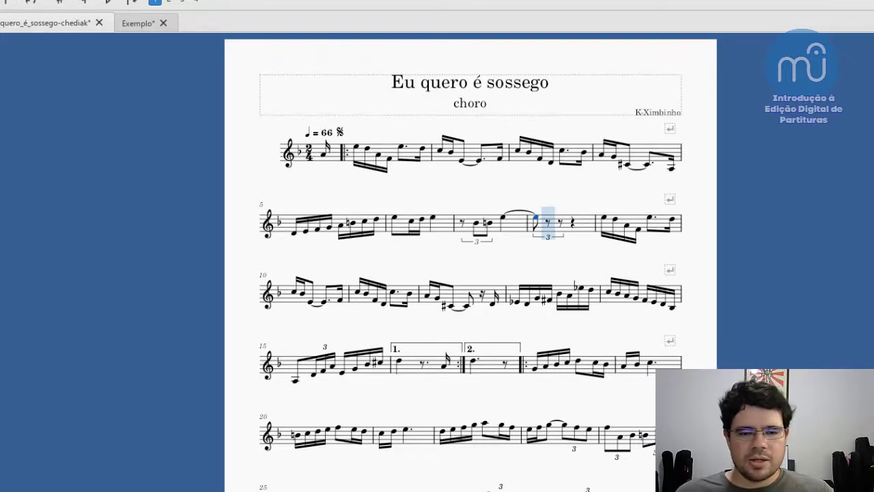
pyautogui.hotkey('alt', 'Tab')
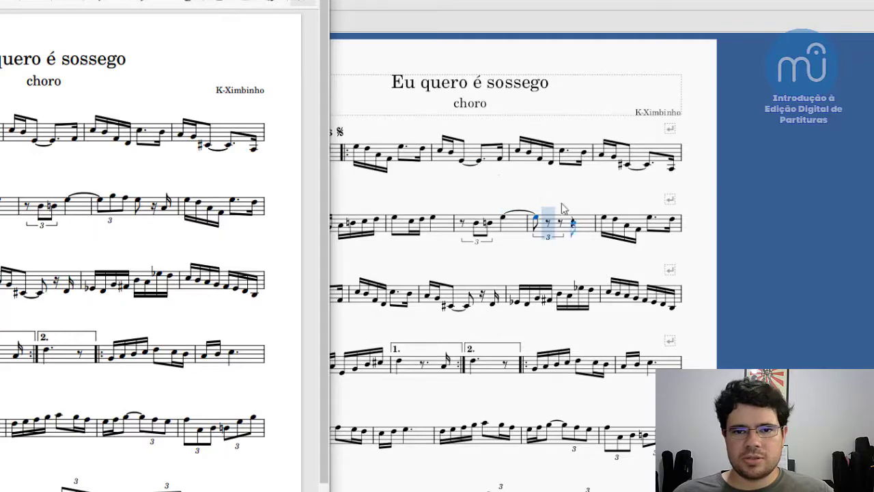
pyautogui.hotkey('alt', 'Tab')
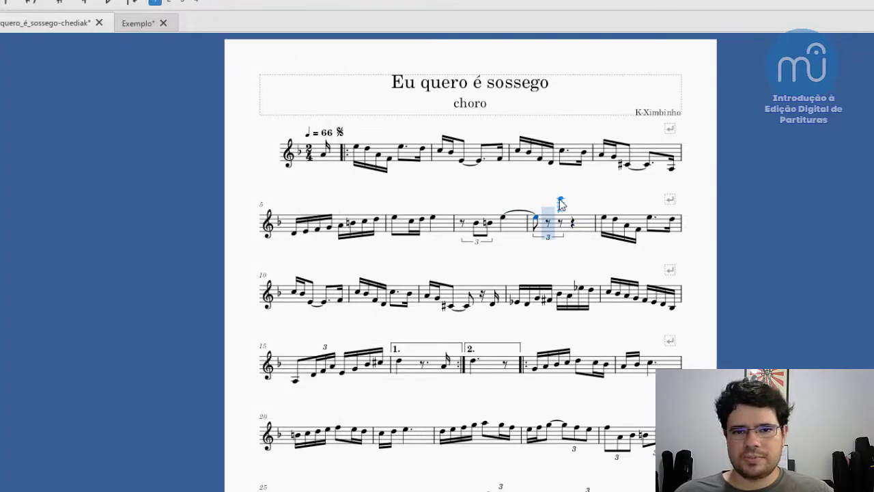
pyautogui.press('g')
pyautogui.press('f')
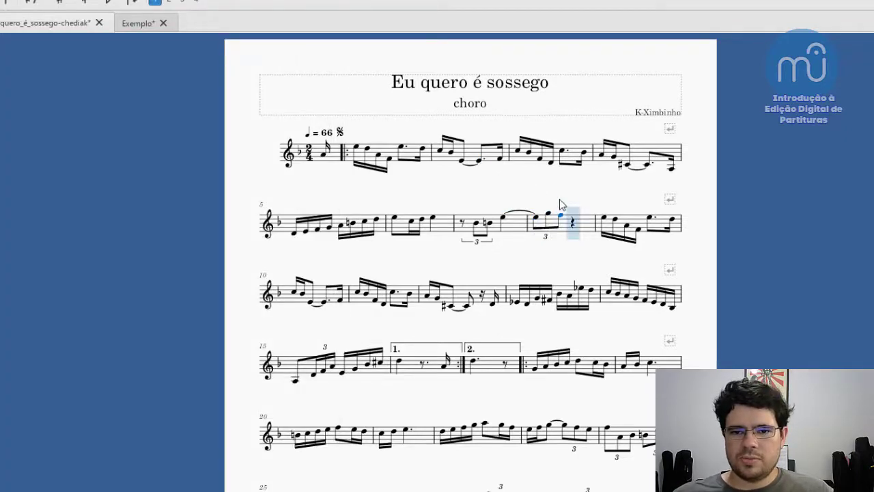
# - Check the reference PDF, and complete measure 8 with an eighth-note E, a sixteenth rest and a sixteenth-note A in the lower octave
pyautogui.hotkey('alt', 'Tab')
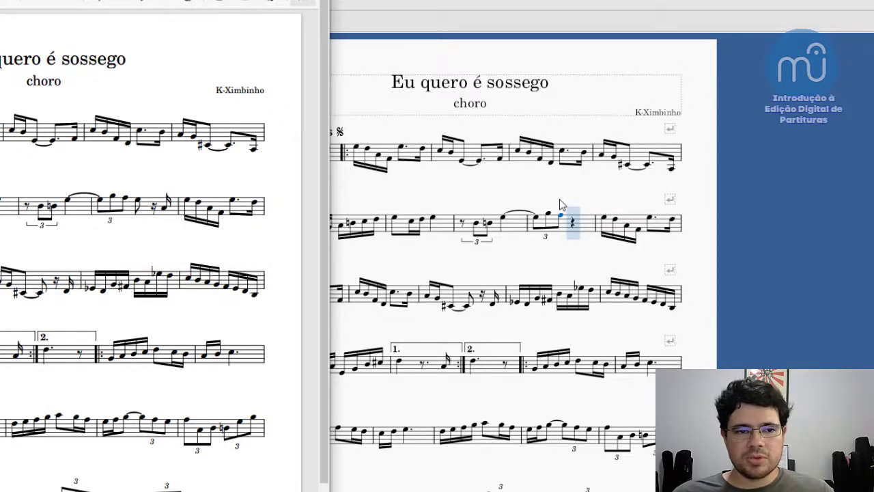
pyautogui.hotkey('alt', 'Tab')
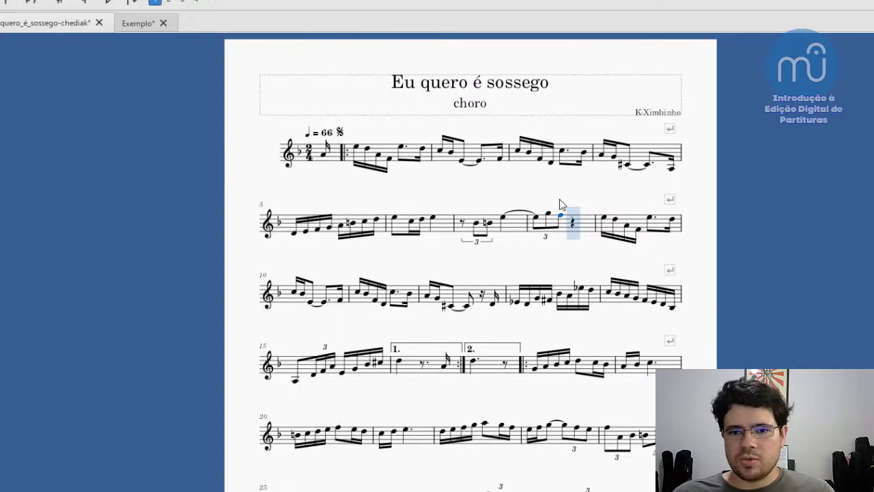
pyautogui.press('e')
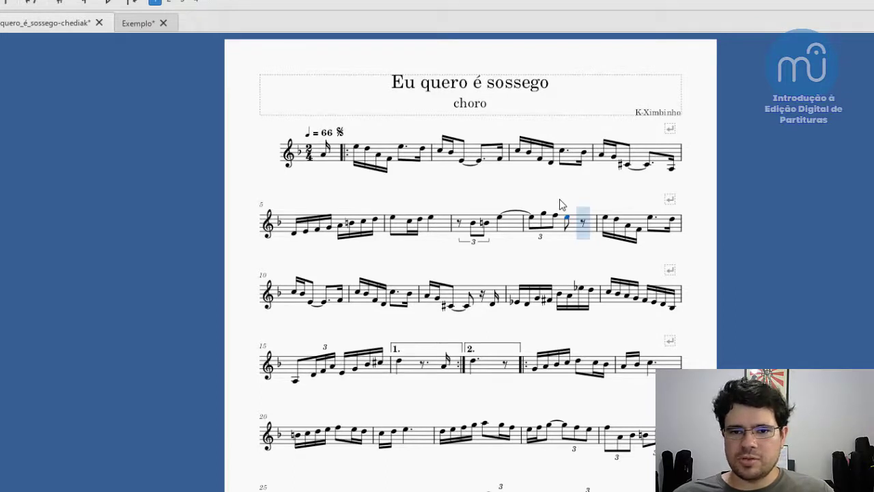
pyautogui.press('3')
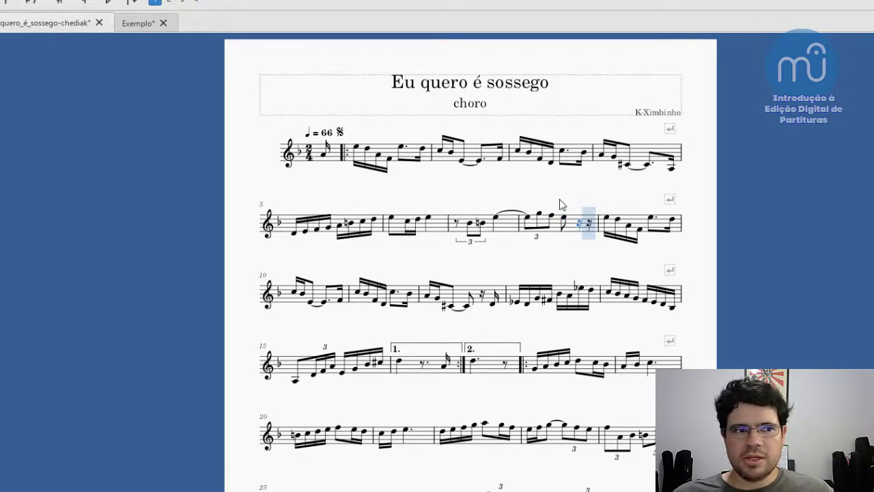
pyautogui.press('a')
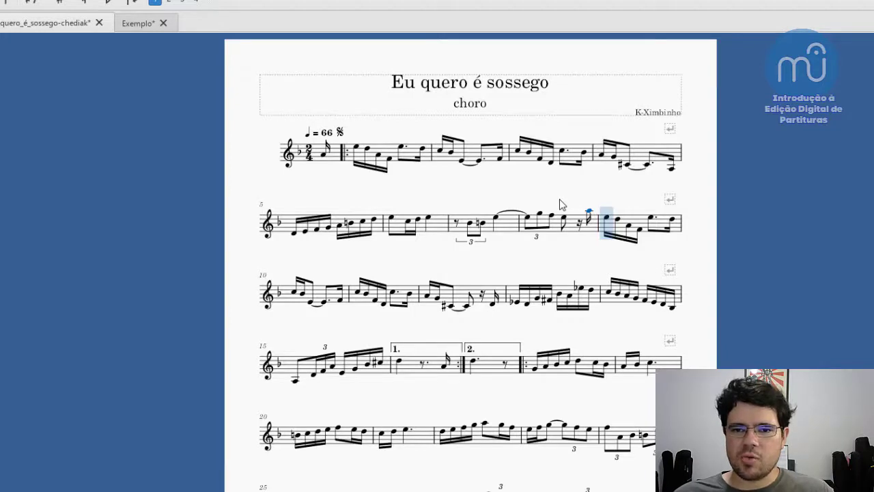
pyautogui.hotkey('ctrl', 'Down')
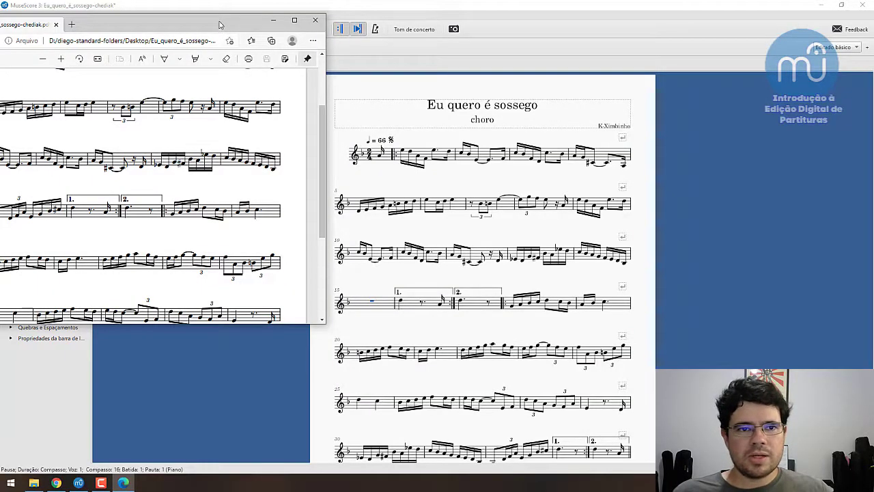
# - Move the reference PDF window beside the score so that measure 15 can be read
pyautogui.moveTo(219, 25); pyautogui.dragTo(498, 111)
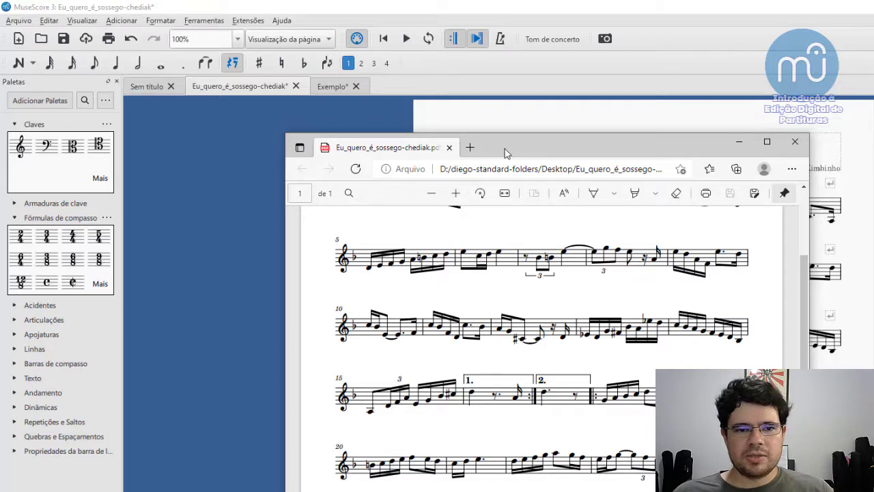
pyautogui.moveTo(495, 151); pyautogui.dragTo(207, 38)
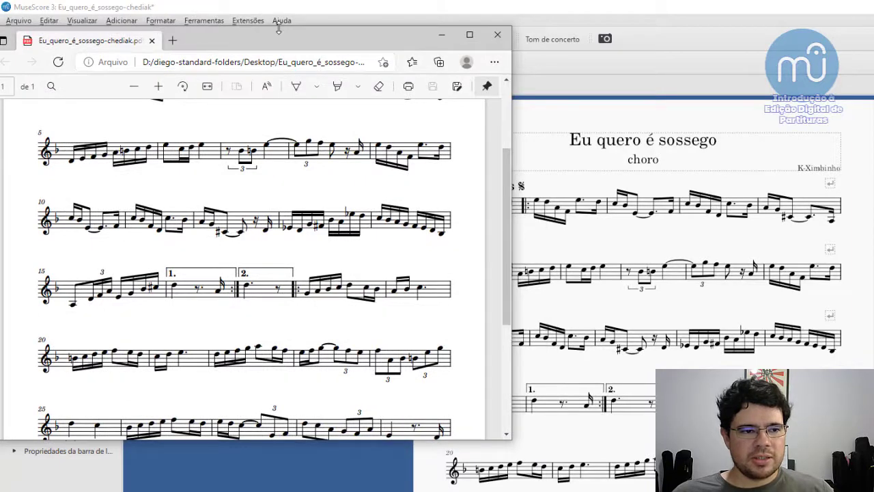
pyautogui.moveTo(285, 34); pyautogui.dragTo(272, 37)
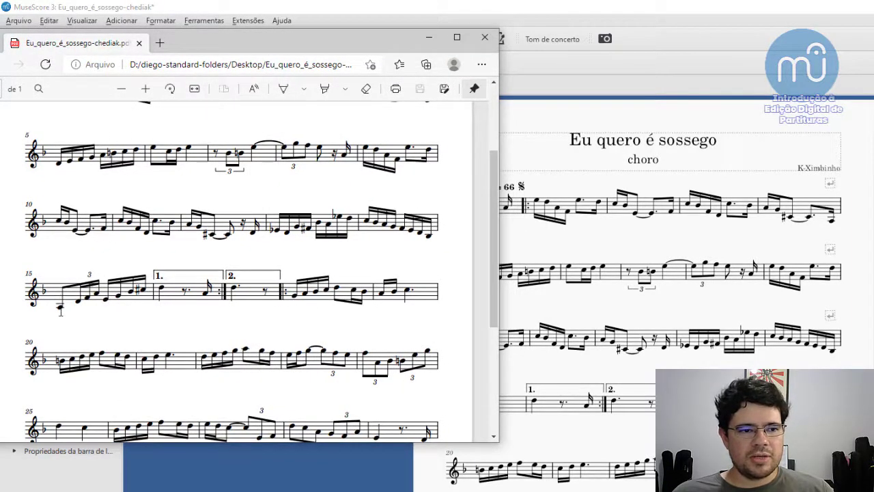
# - Enter an eighth-note A below the staff at the start of measure 15 in MuseScore
pyautogui.click(500, 414)
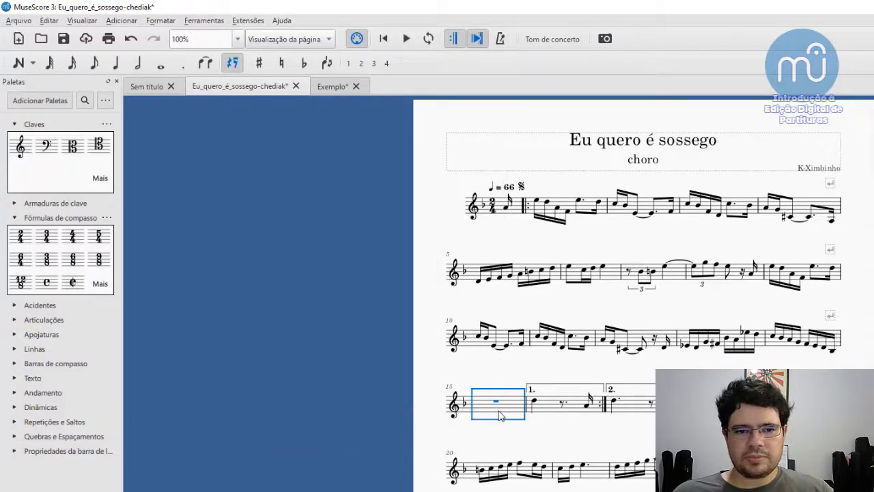
pyautogui.press('n')
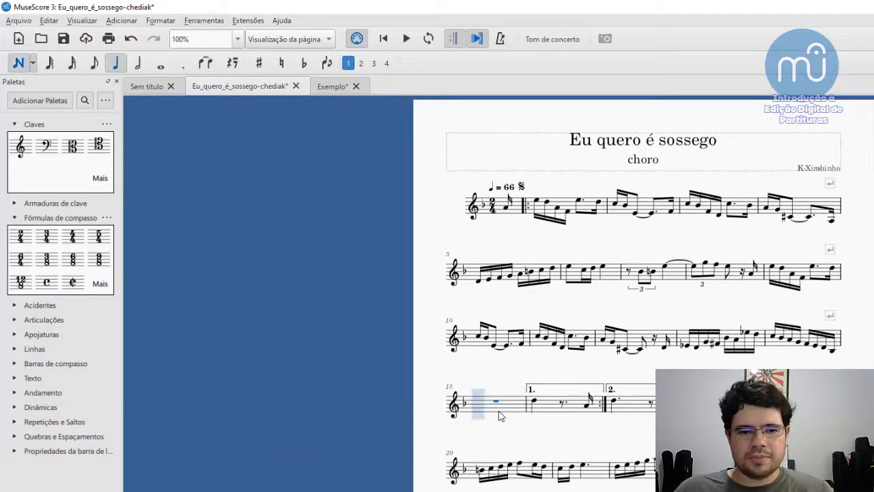
pyautogui.press('4')
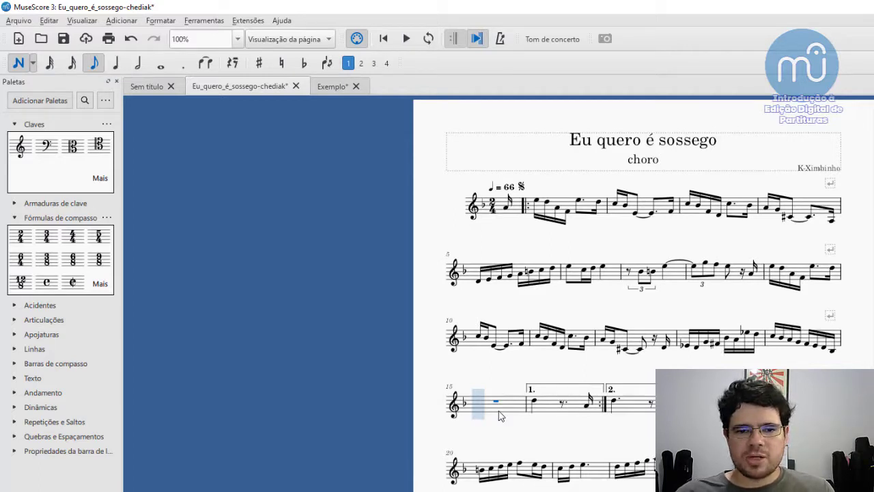
pyautogui.press('c')
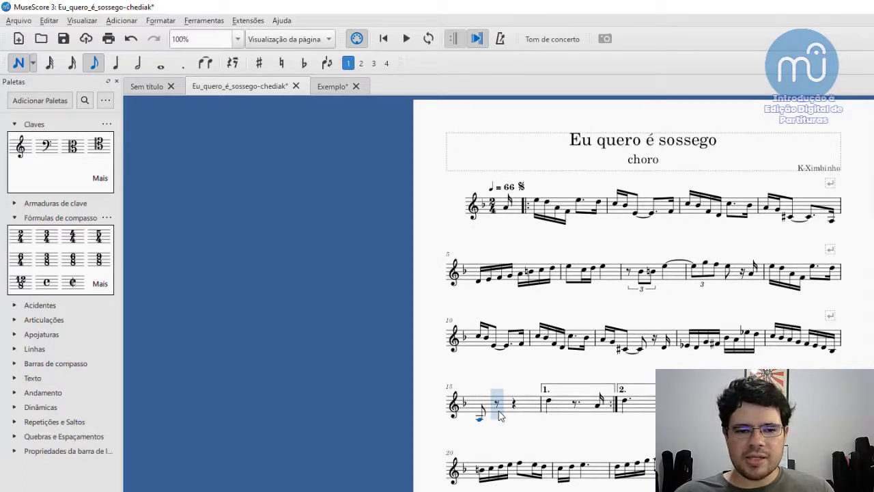
# - Complete measure 15's first beat with a sixteenth-note triplet of D, F and A, following the reference PDF
pyautogui.hotkey('ctrl', '3')
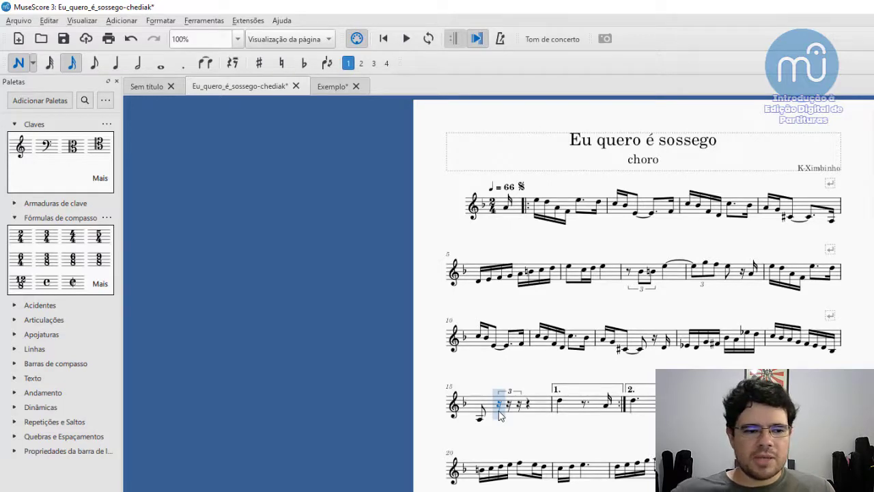
pyautogui.hotkey('alt', 'Tab')
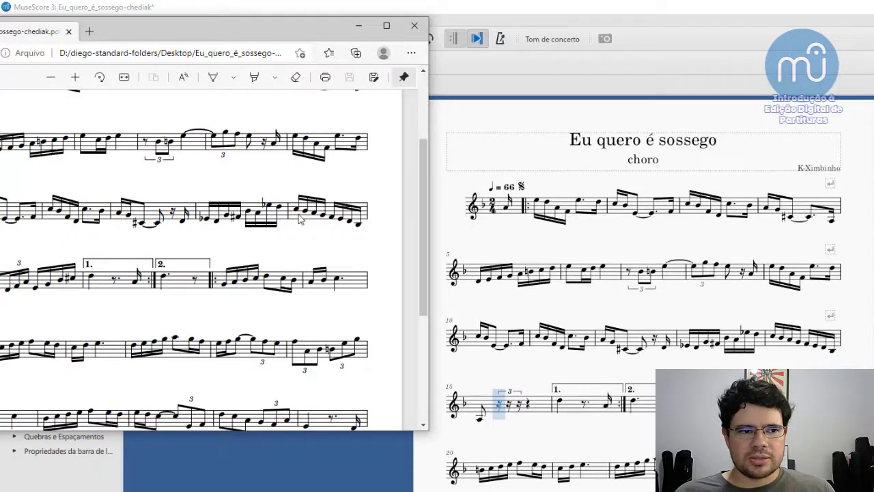
pyautogui.click(289, 476)
pyautogui.press('d')
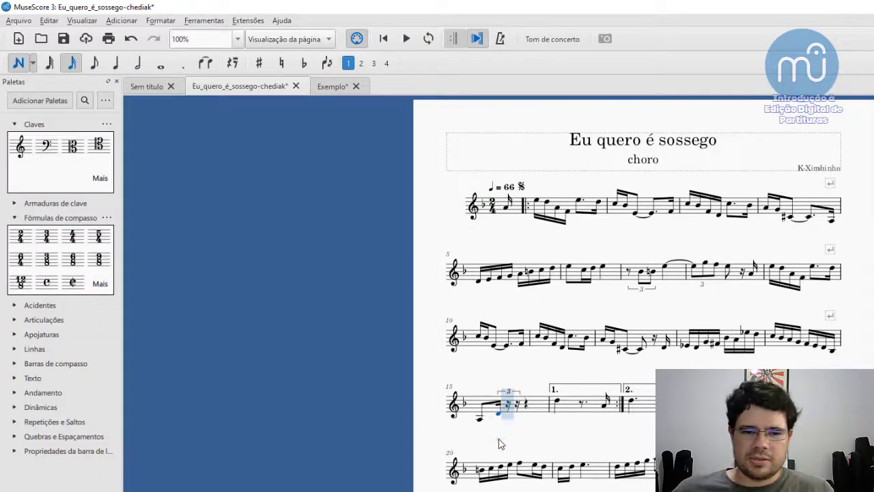
pyautogui.press('g')
pyautogui.press('a')
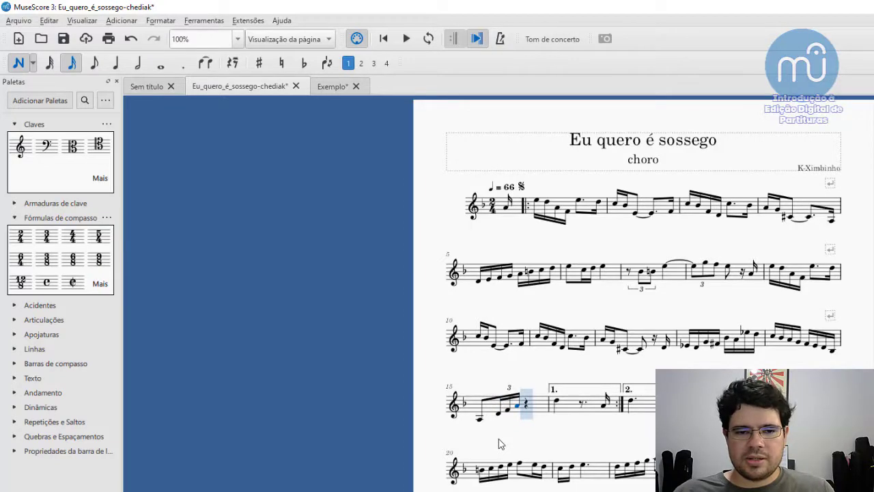
# - Check the reference PDF, and fill measure 15's second beat with sixteenth notes E, G, B flat and C sharp
pyautogui.hotkey('alt', 'Tab')
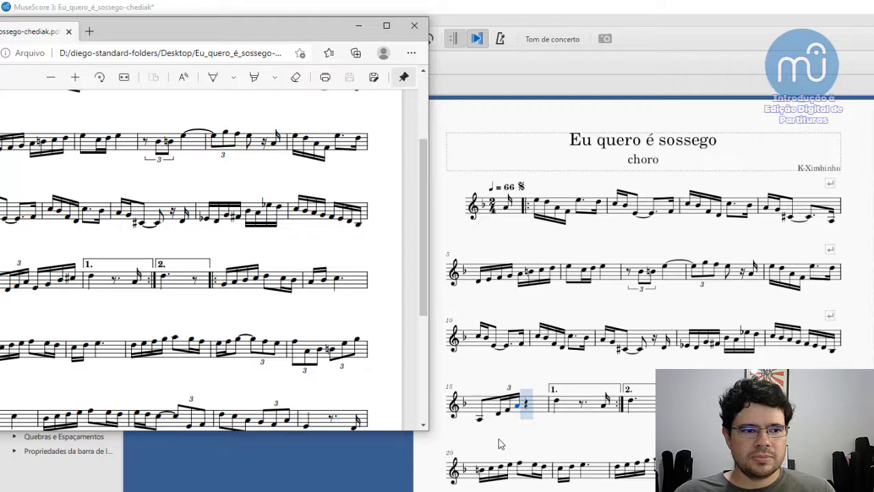
pyautogui.hotkey('alt', 'Tab')
pyautogui.press('3')
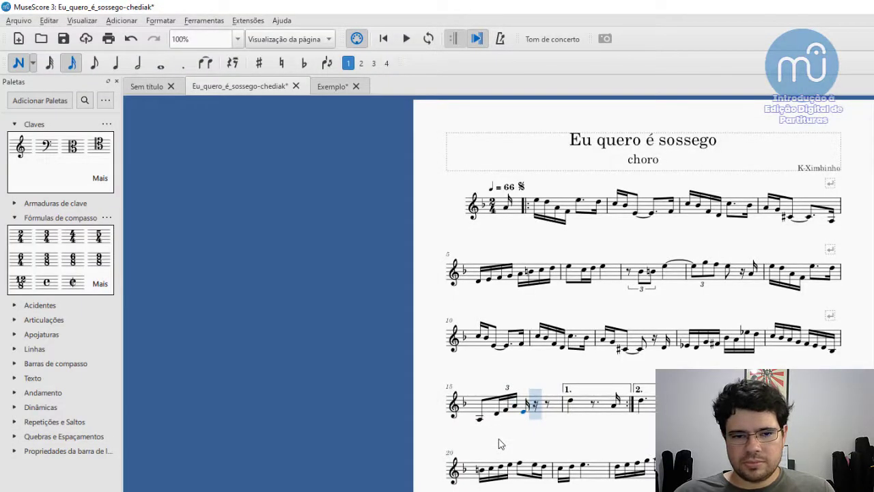
pyautogui.press('a')
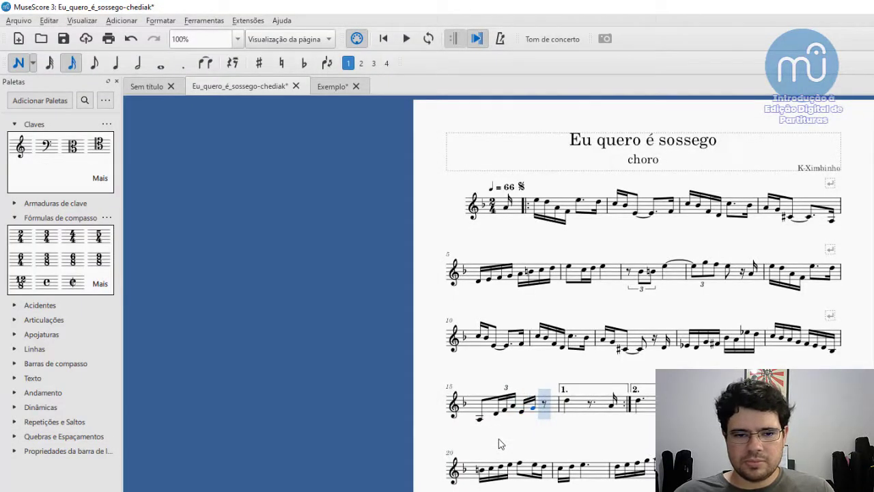
pyautogui.press('c')
pyautogui.press('c')
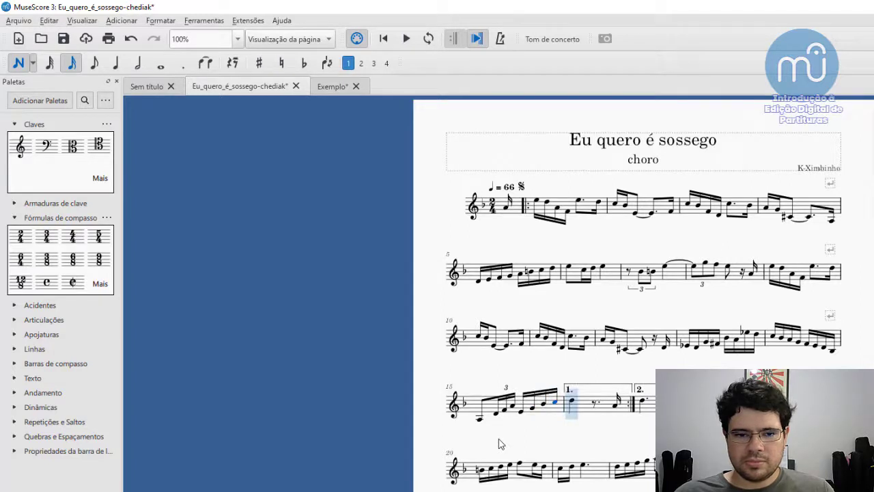
pyautogui.press('Up')
pyautogui.press('Escape')
# - Turn note input on at the C sharp ending measure 15
pyautogui.scroll(-3, 499, 438)
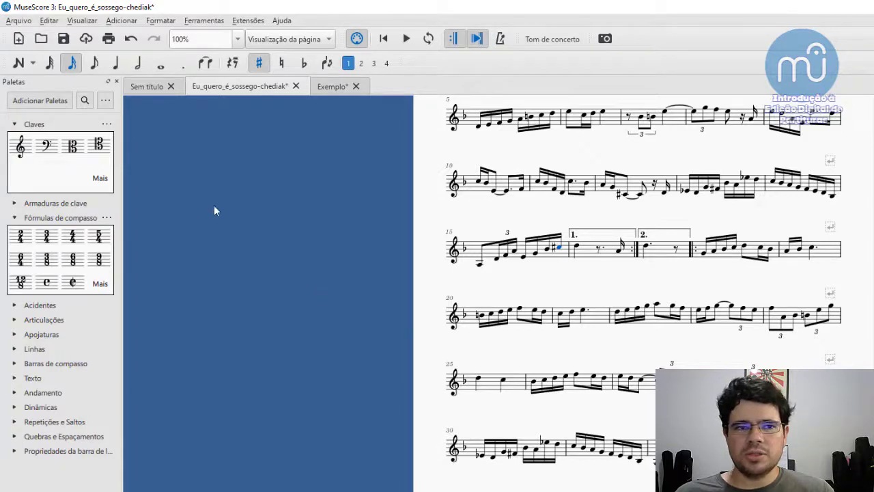
pyautogui.click(20, 64)
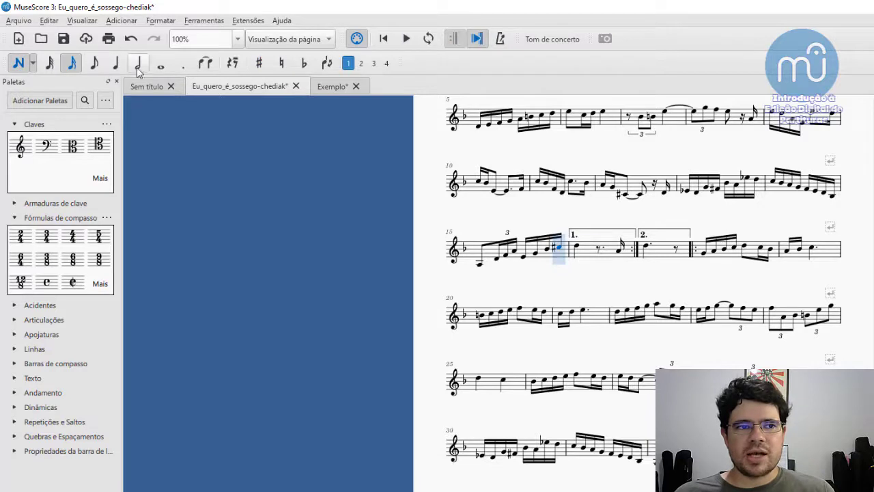